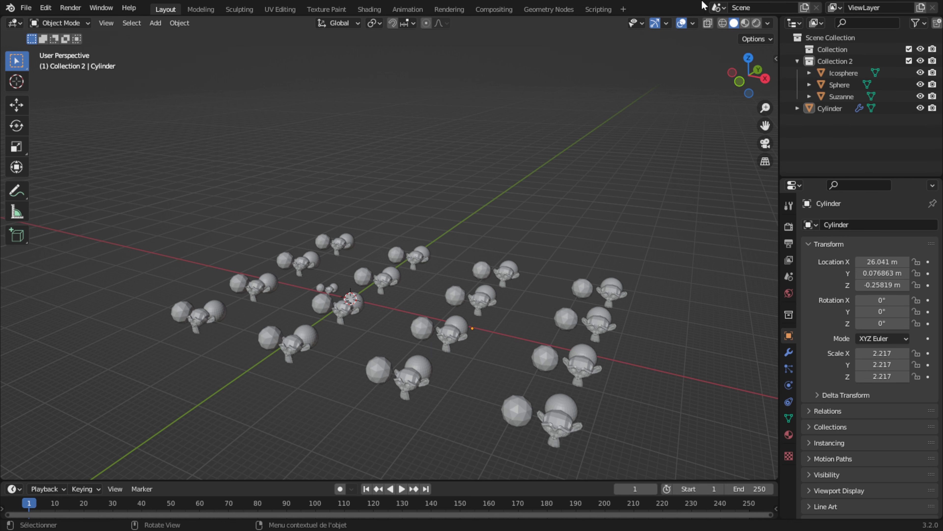
Step: Examine the Collection Info node in the Cylinder's geometry node tree
click(549, 8)
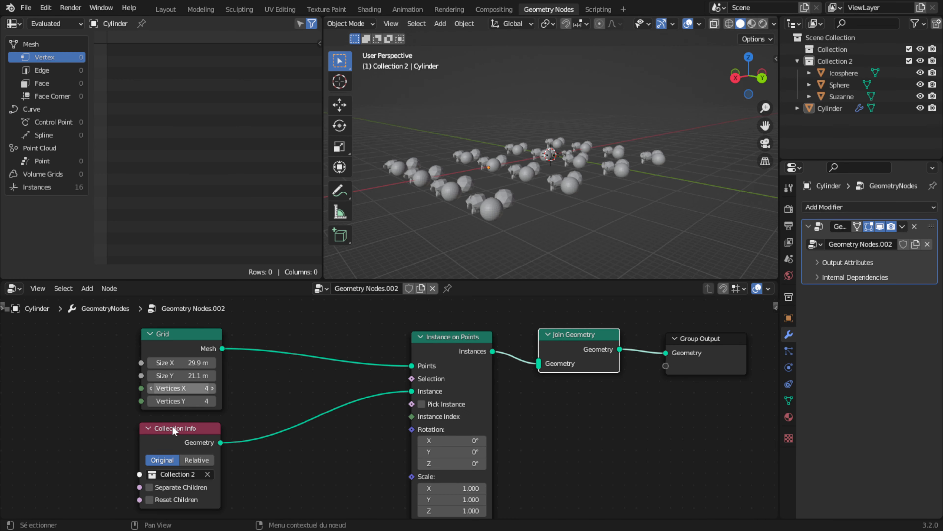
scroll(174, 430, up, 4)
middle_drag(432, 354, 496, 515)
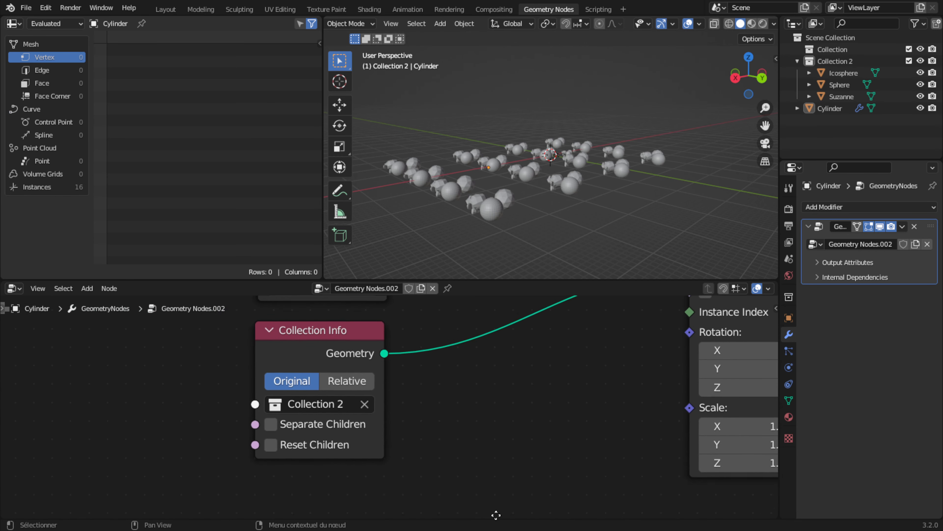
scroll(467, 517, up, 1)
middle_drag(449, 397, 449, 410)
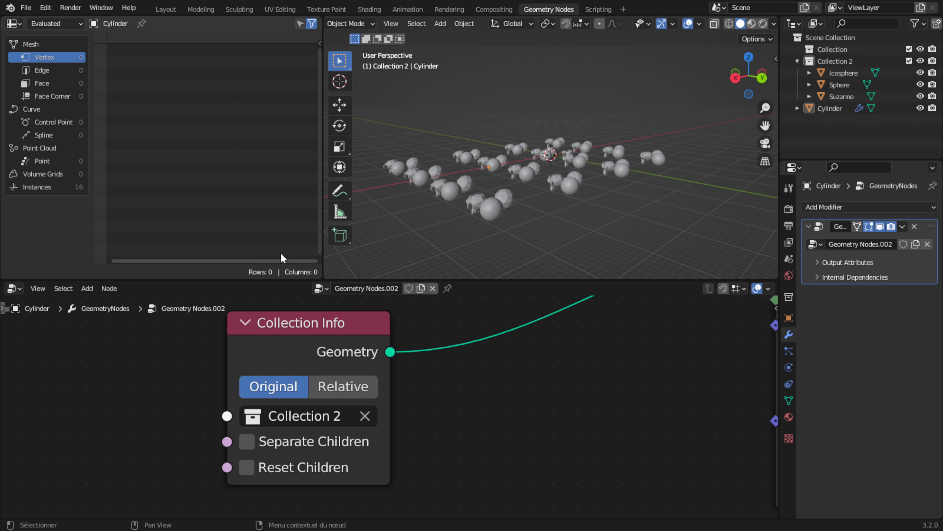
Step: In the Layout workspace, delete all objects in the scene and remove Collection 2
click(164, 9)
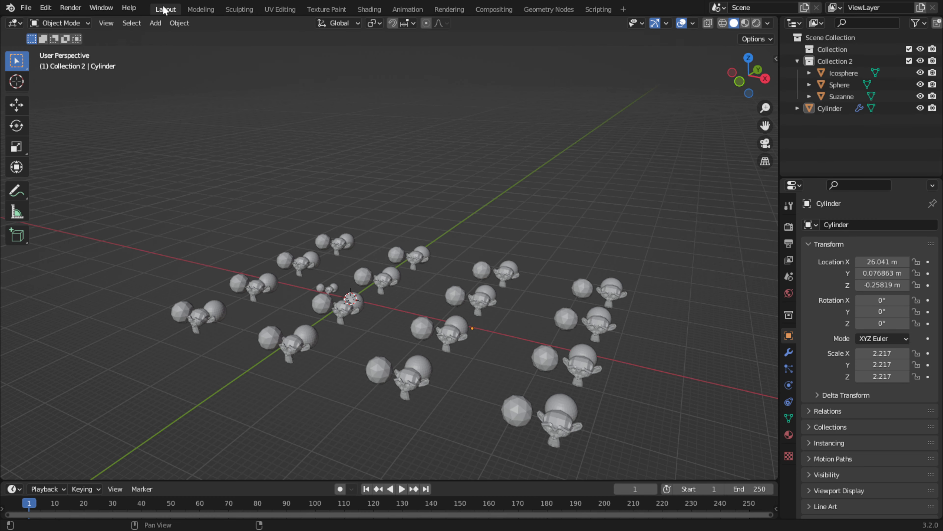
scroll(425, 276, down, 5)
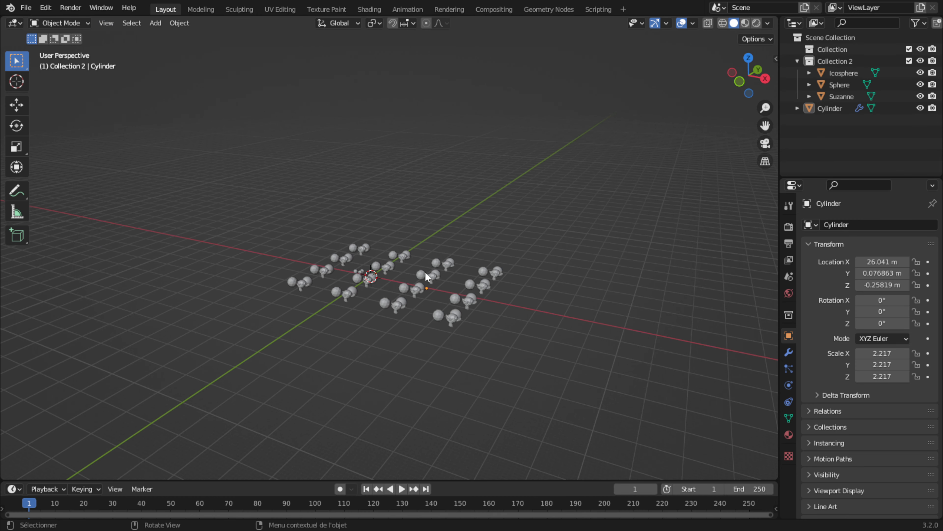
key(a)
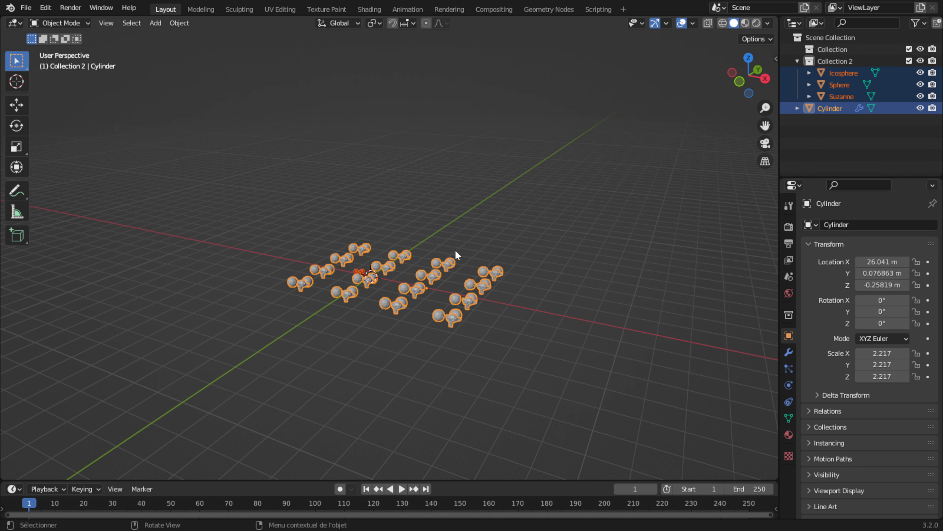
key(Delete)
click(838, 62)
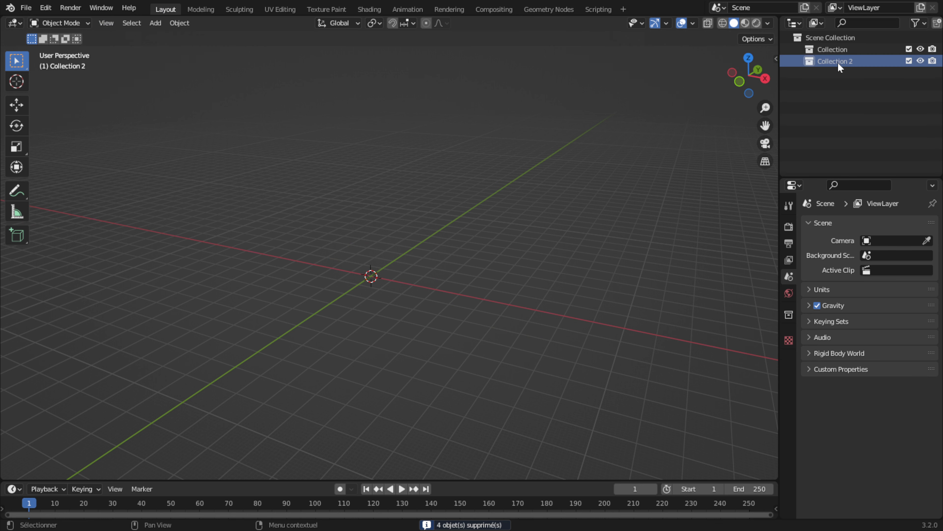
key(Delete)
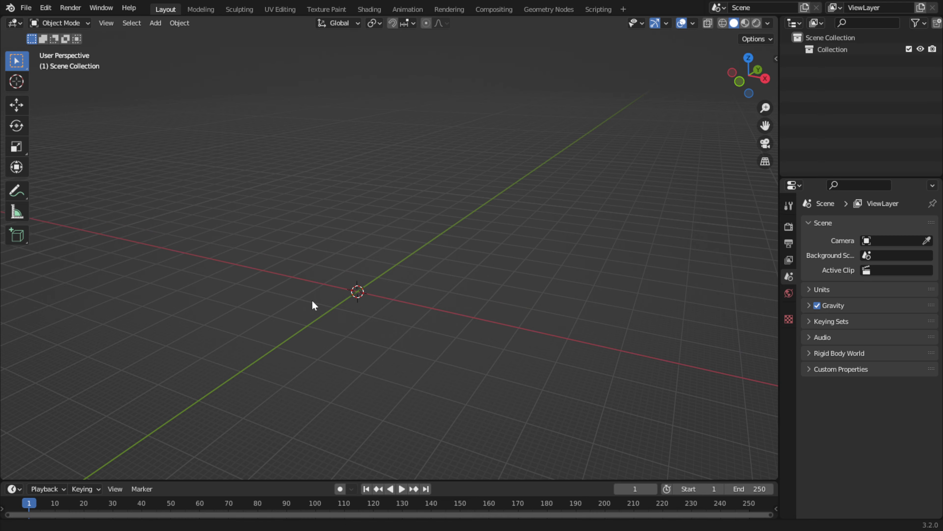
Step: Add an ico sphere at the world origin
shift+middle_drag(312, 301, 376, 268)
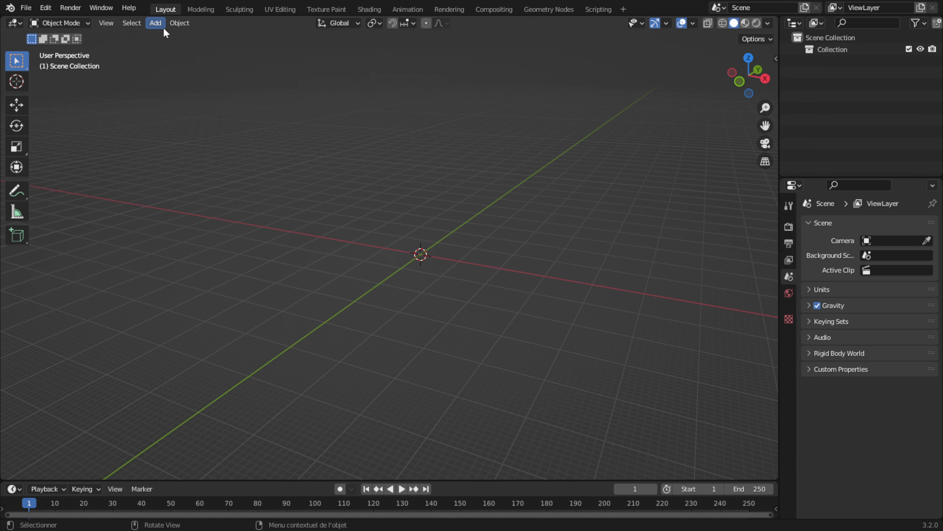
click(156, 23)
mouse_move(223, 37)
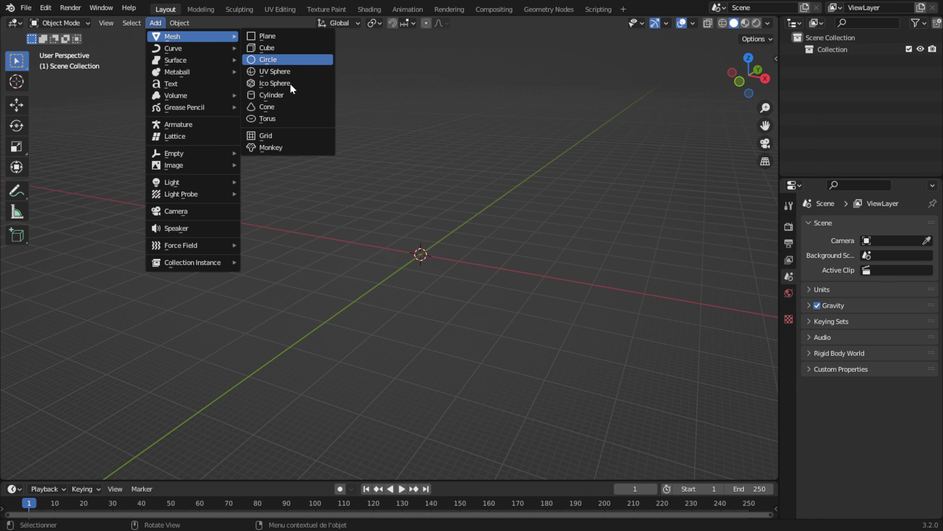
click(290, 83)
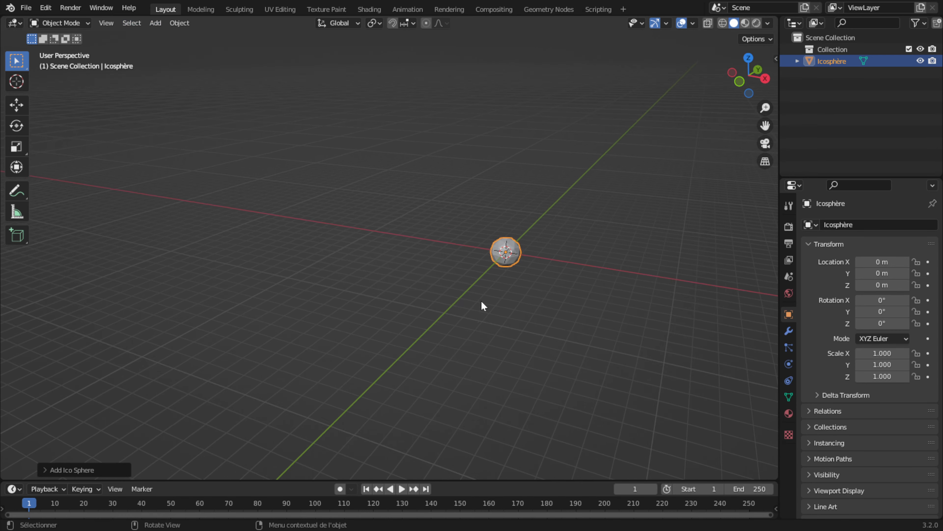
shift+middle_drag(567, 251, 452, 208)
scroll(456, 280, up, 4)
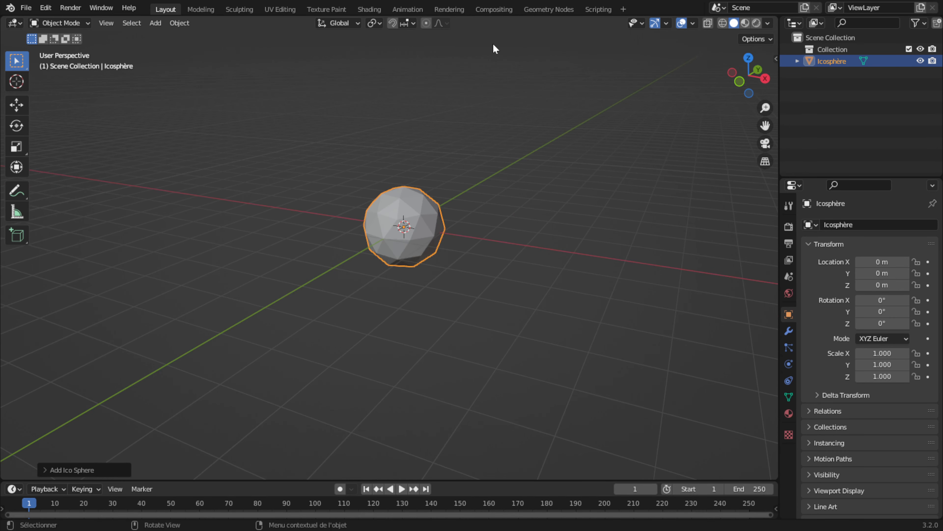
Step: Create a new geometry node tree on the ico sphere and delete its Group Input node
click(553, 10)
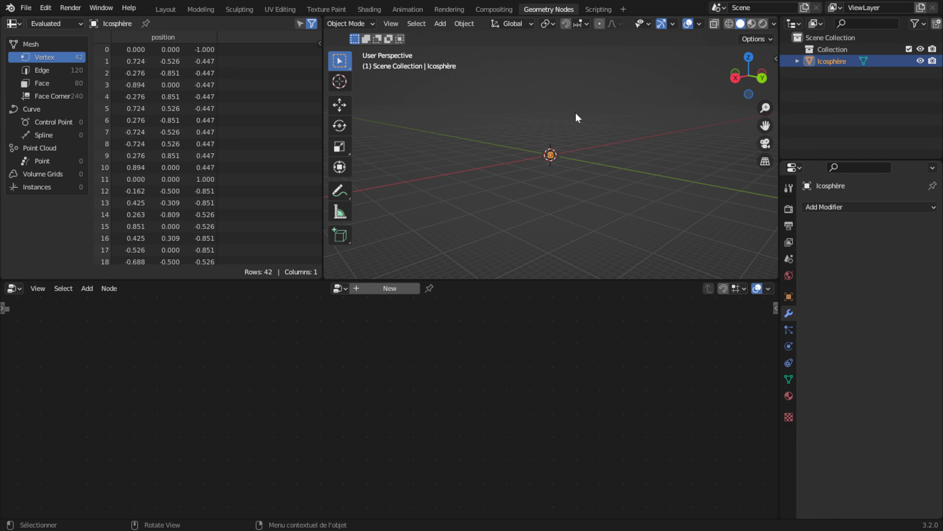
click(386, 290)
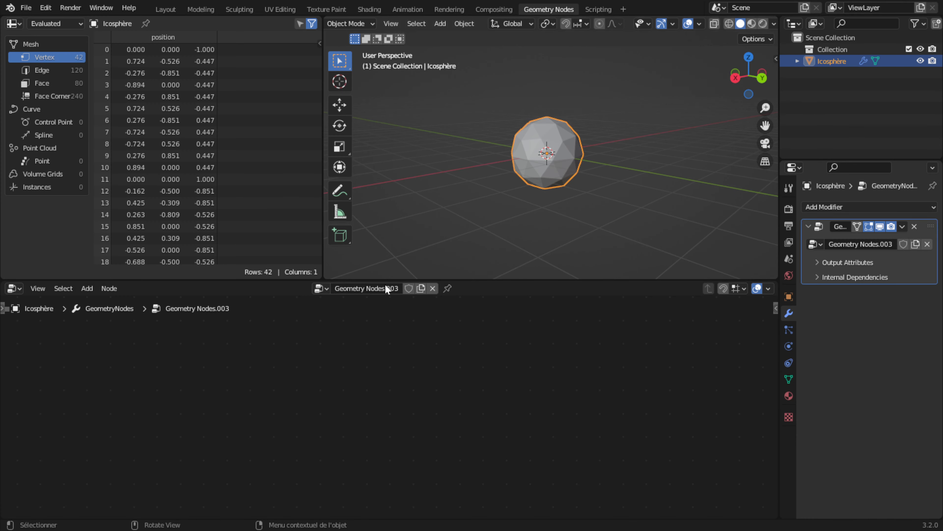
scroll(419, 367, down, 3)
middle_drag(419, 366, 290, 426)
scroll(319, 411, up, 3)
middle_drag(352, 413, 317, 477)
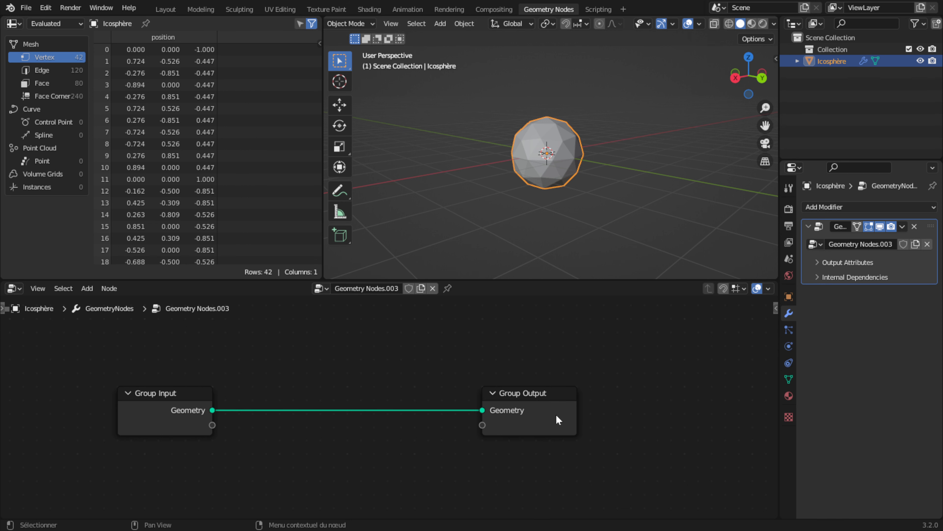
click(168, 420)
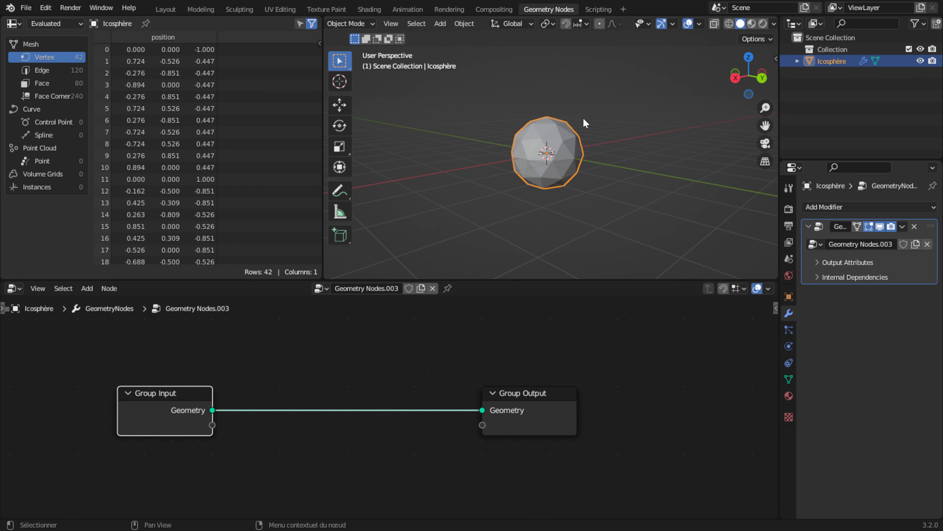
key(x)
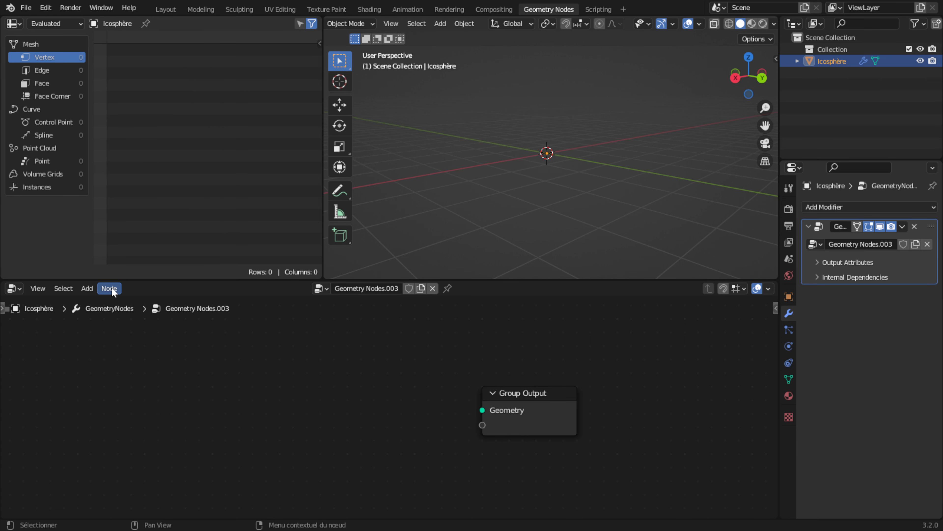
Step: Add a Grid mesh primitive node and connect its Mesh output to the Geometry input of Group Output
click(88, 288)
mouse_move(117, 154)
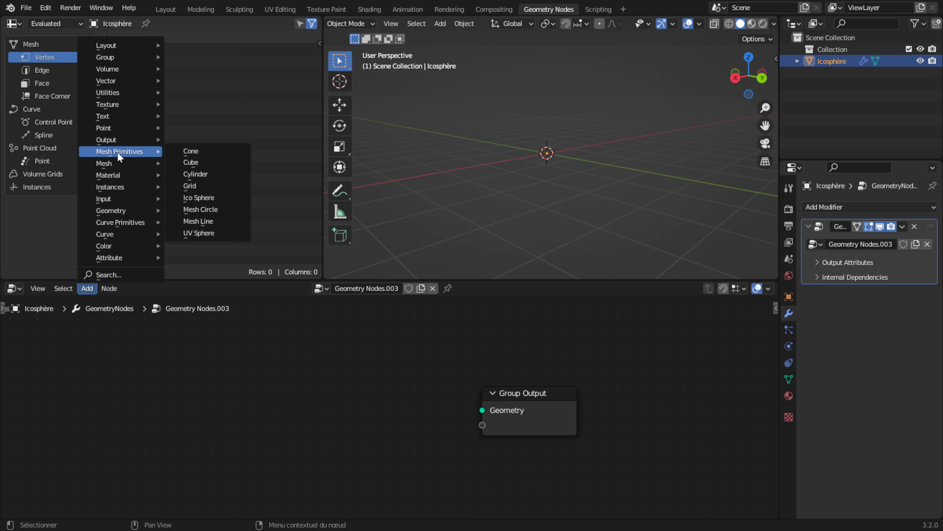
click(197, 185)
click(98, 372)
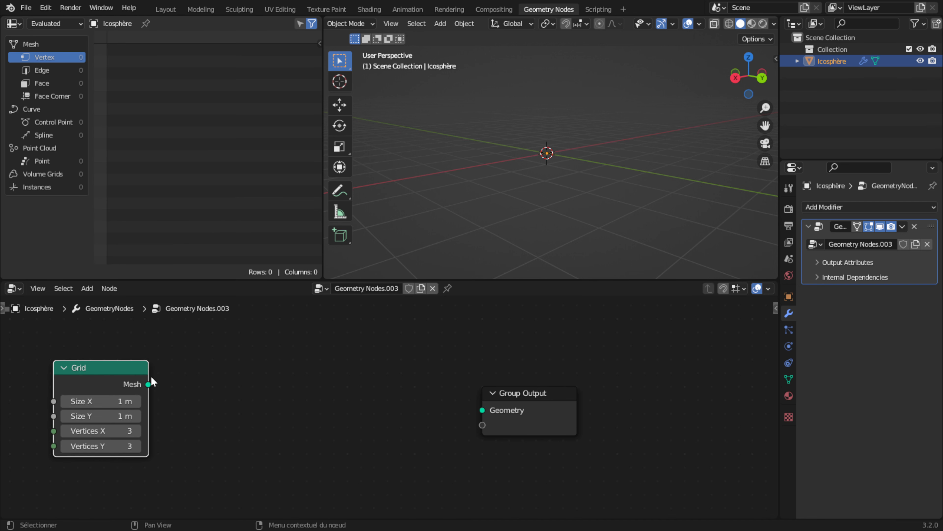
drag(149, 384, 639, 366)
middle_drag(603, 206, 590, 190)
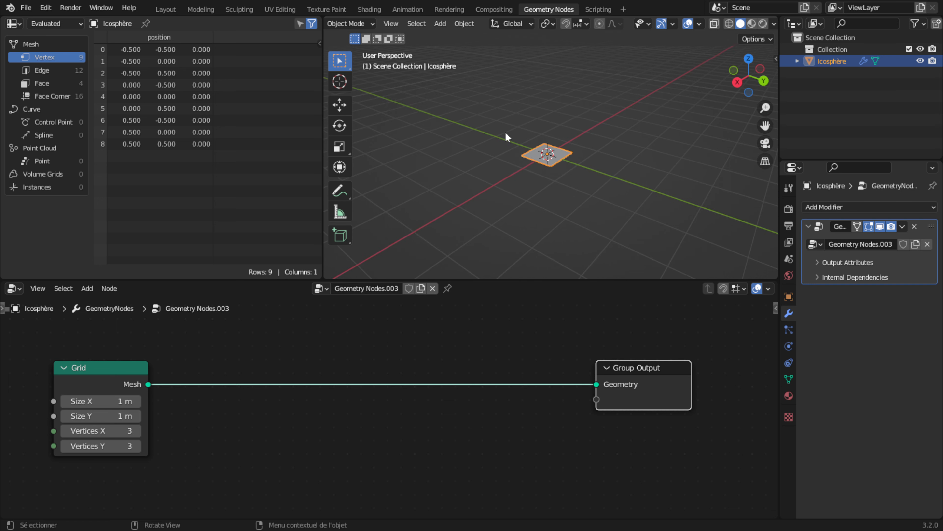
Step: Add a second ico sphere and move it away from the grid along the negative Y axis
key(shift+a)
mouse_move(461, 127)
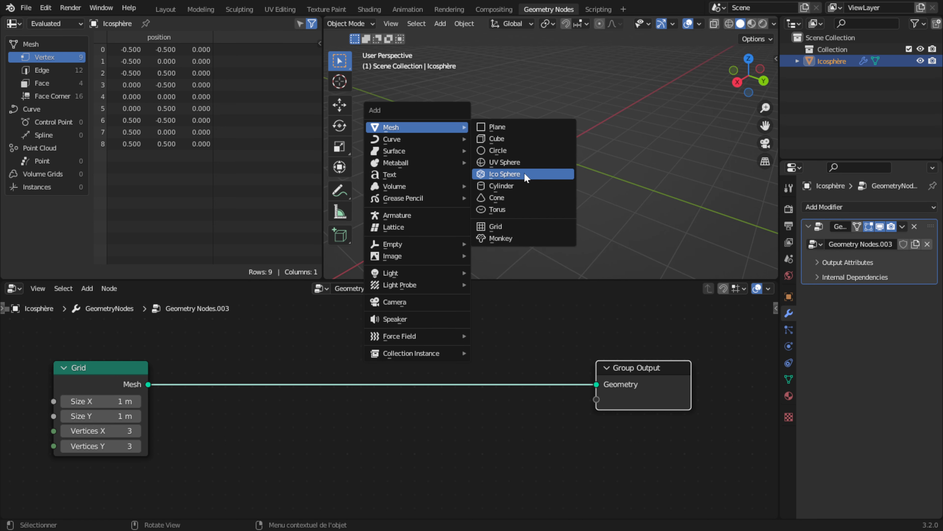
click(527, 178)
key(g)
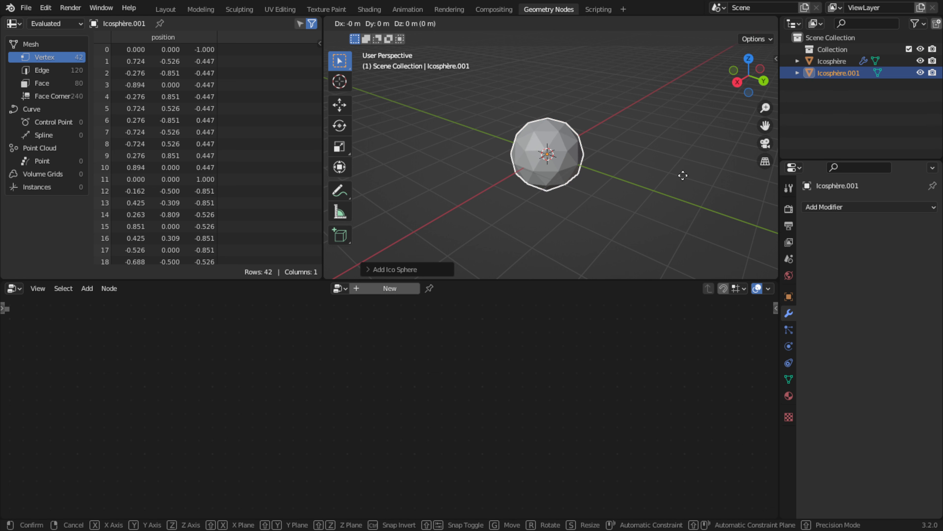
key(x)
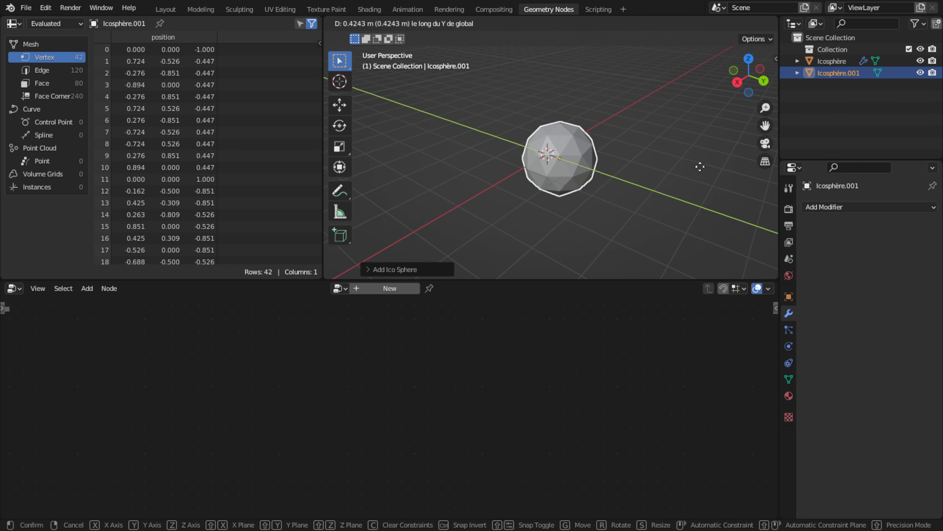
click(649, 126)
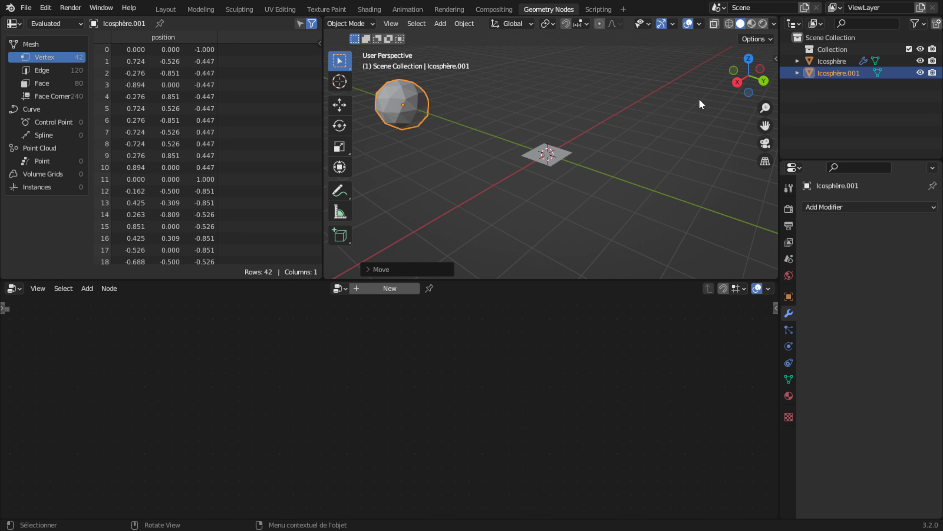
Step: Start the Shortcut VUr key display in the 3D viewport
key(n)
click(770, 152)
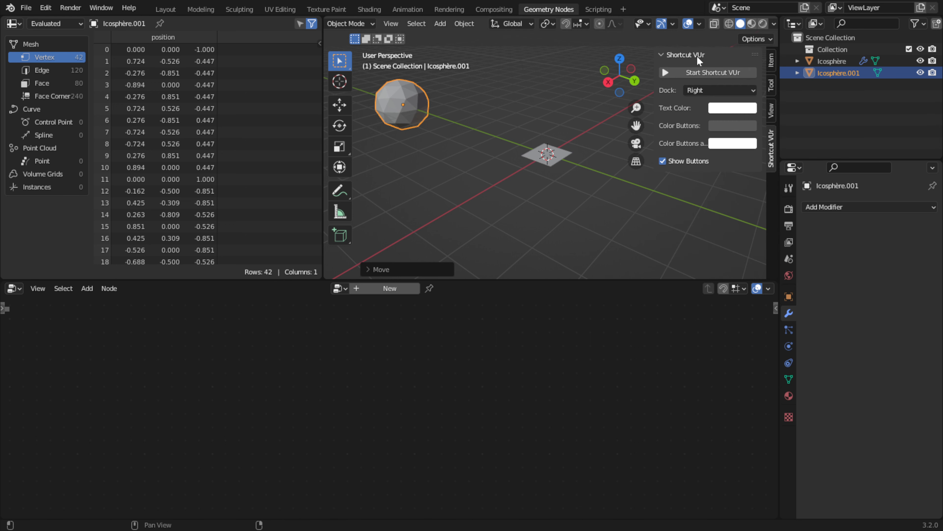
click(685, 71)
key(n)
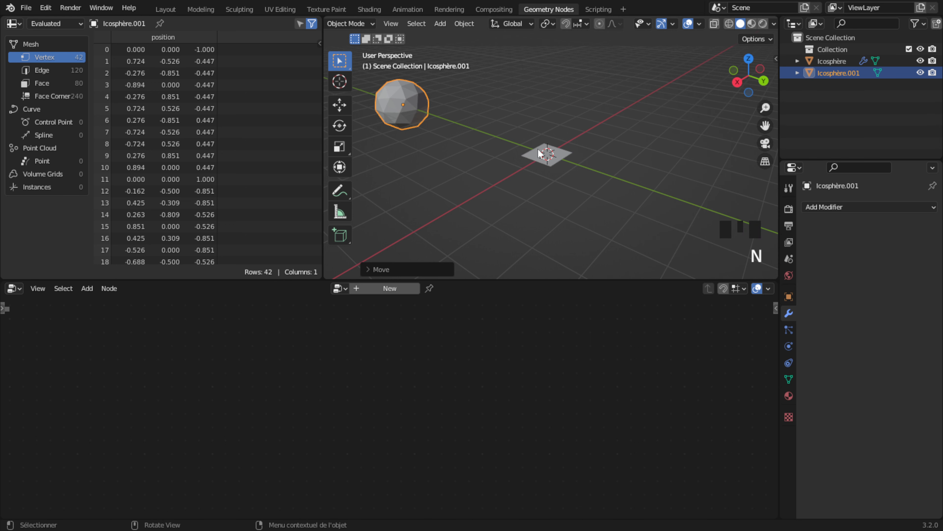
Step: Add a monkey mesh and move it about 3.15 m in the negative X direction
key(shift+a)
mouse_move(538, 150)
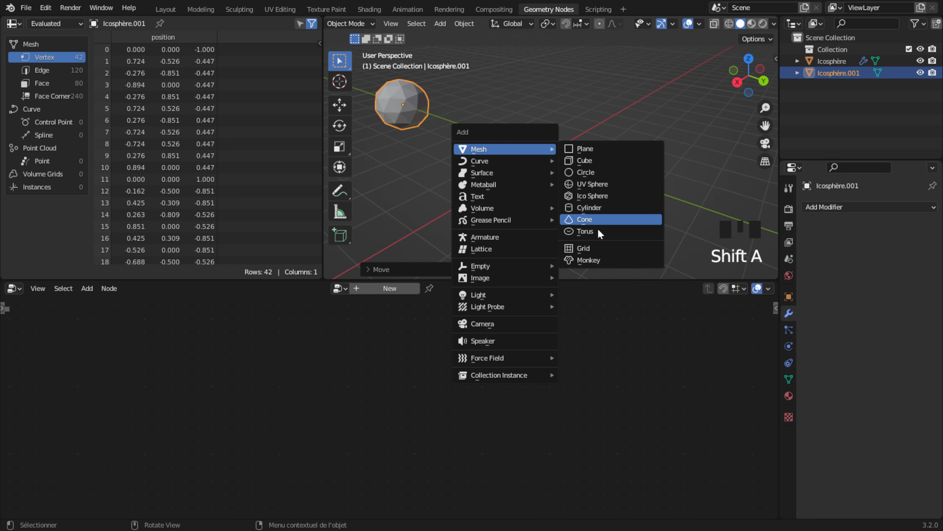
click(597, 260)
key(g)
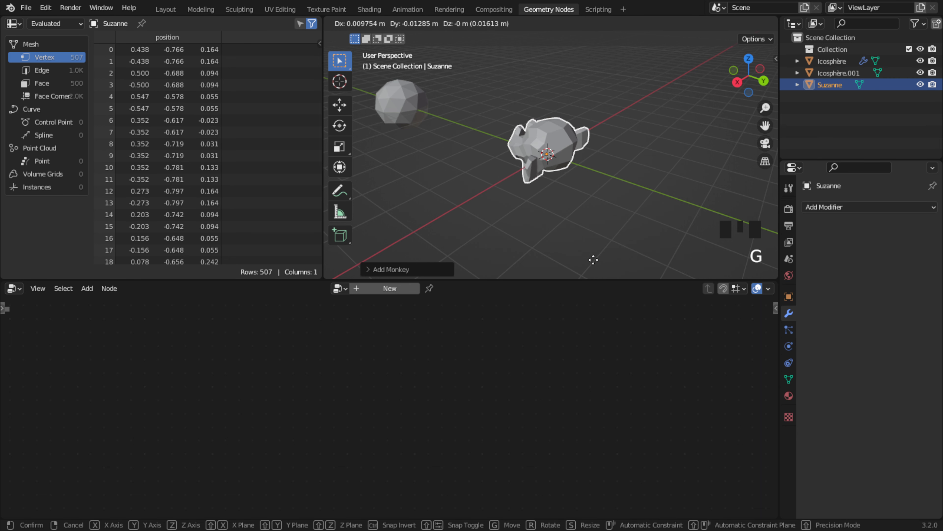
key(x)
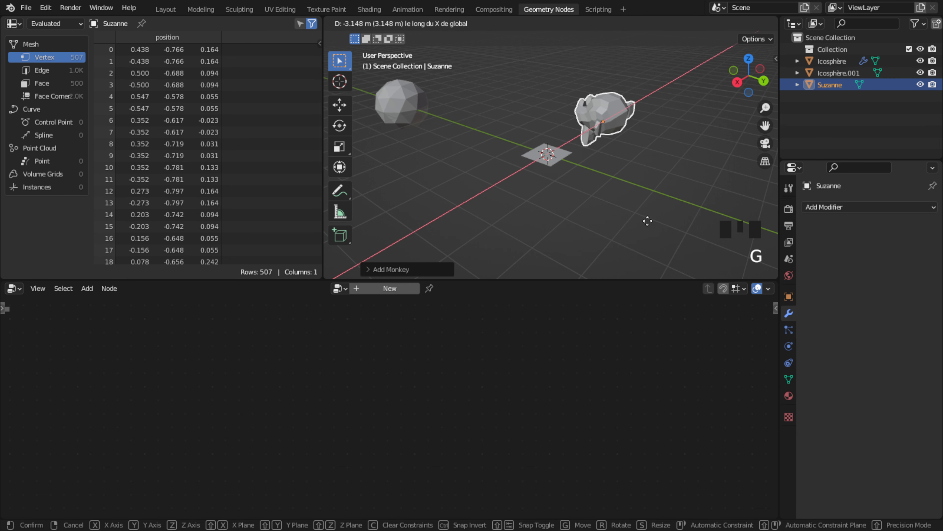
click(647, 220)
Step: Move the monkey beside the second ico sphere and rotate it about 158° around the Z axis
key(g)
click(553, 194)
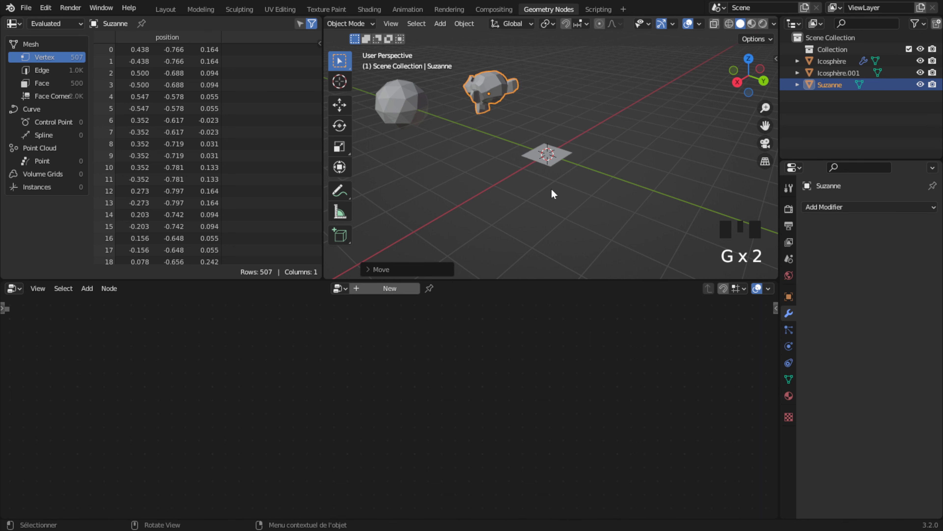
key(r)
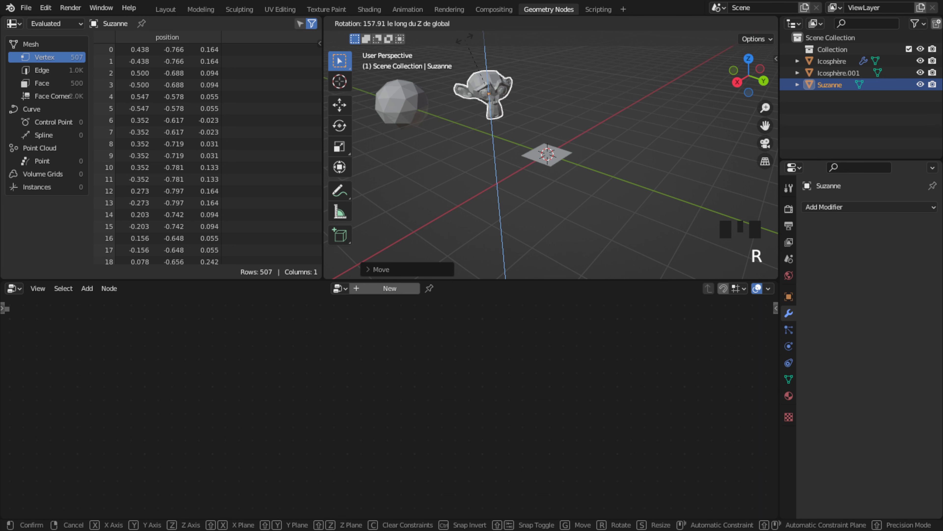
click(478, 44)
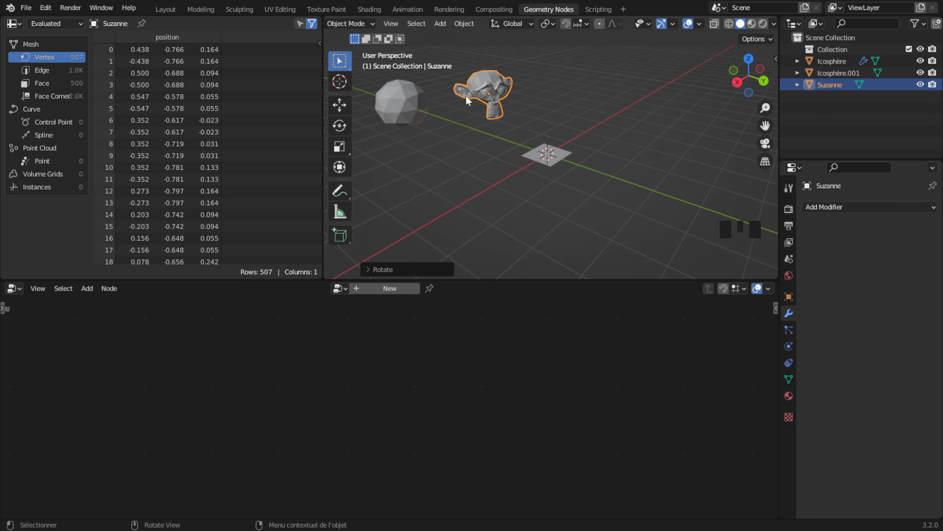
Step: Select the grid object and add a new collection to the scene
click(547, 153)
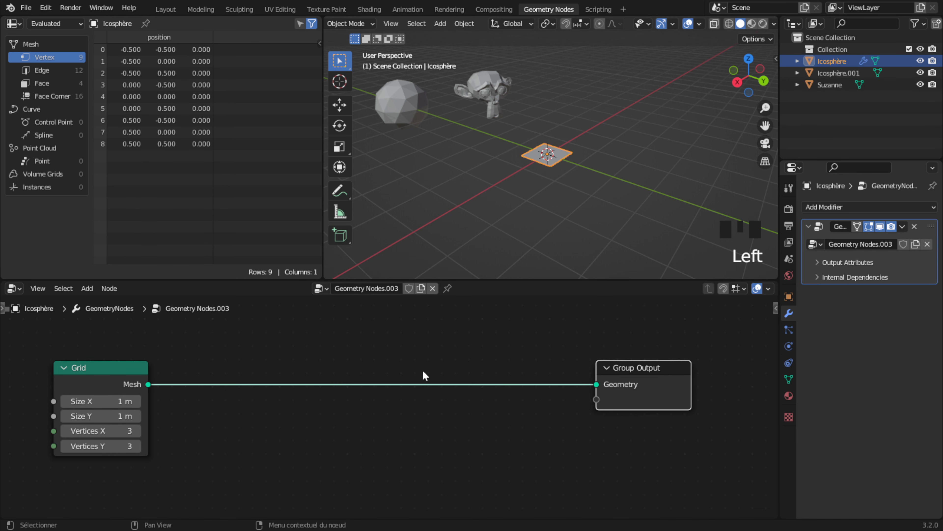
scroll(335, 386, down, 2)
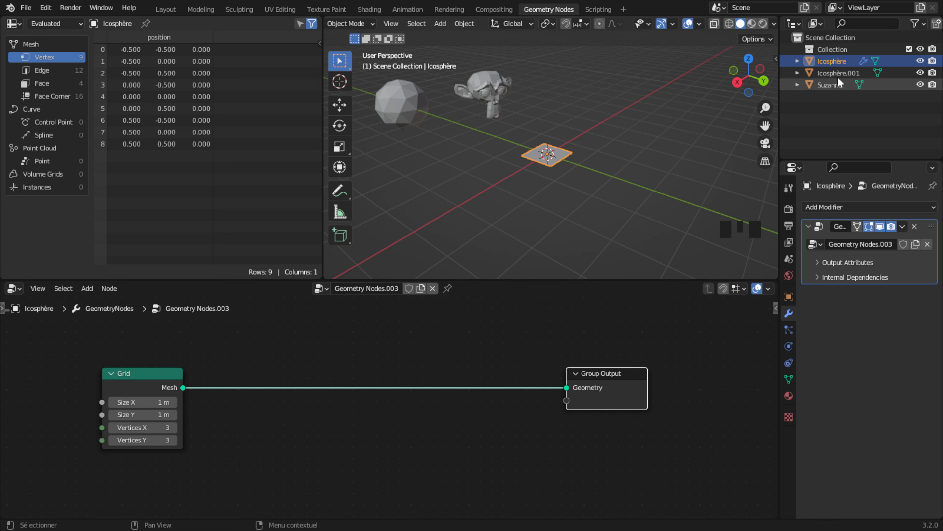
click(937, 25)
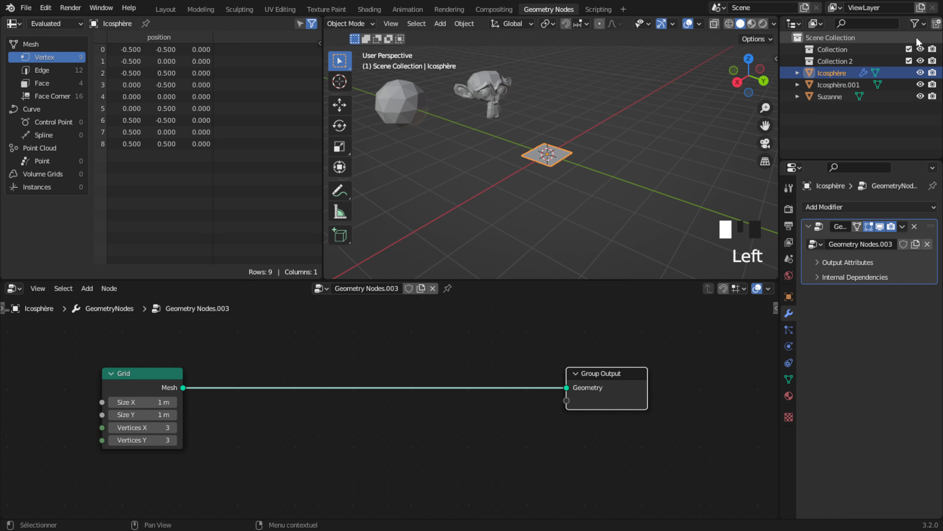
Step: Move the monkey and the second ico sphere into Collection 2, and reselect the grid object
click(852, 64)
click(828, 113)
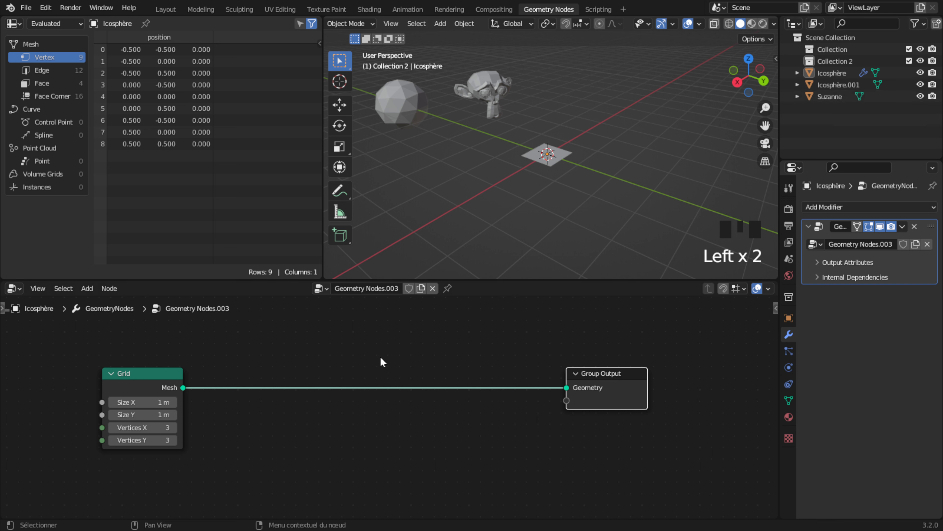
click(834, 99)
drag(834, 99, 828, 60)
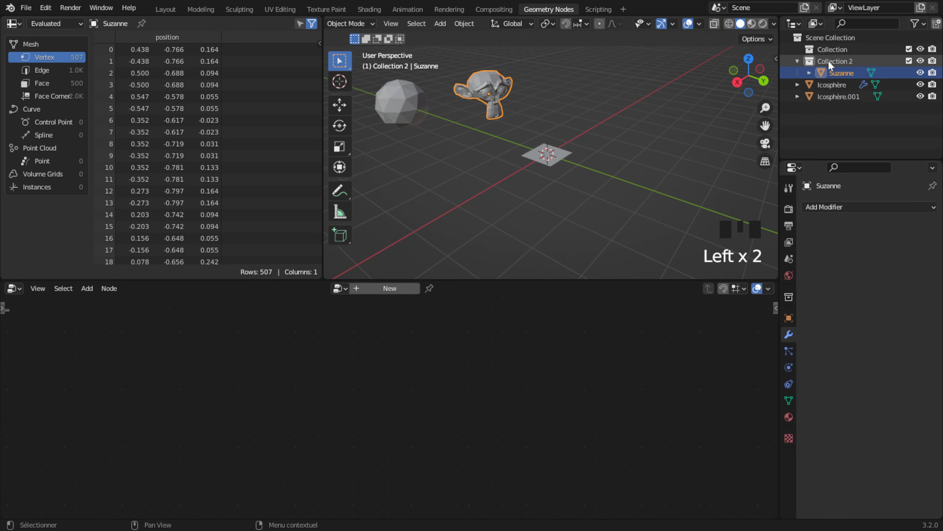
click(836, 97)
click(837, 100)
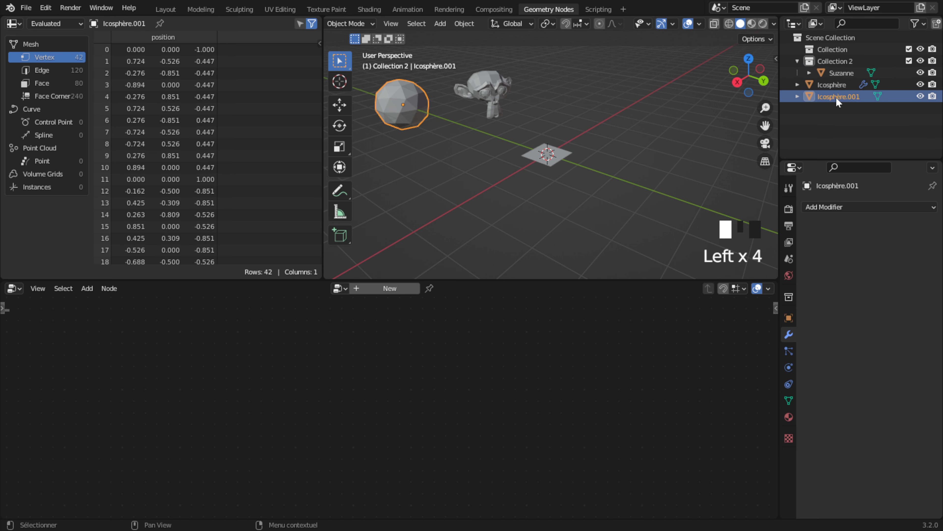
drag(838, 101, 844, 62)
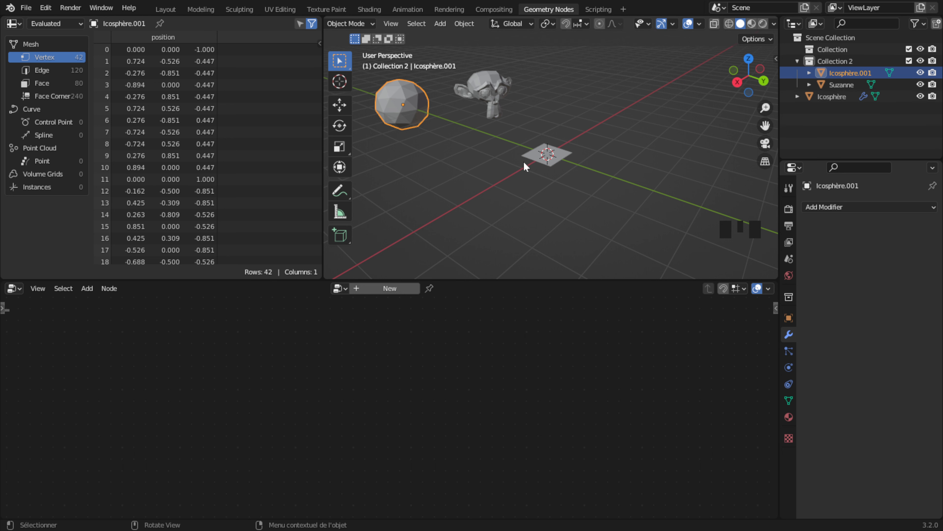
click(534, 162)
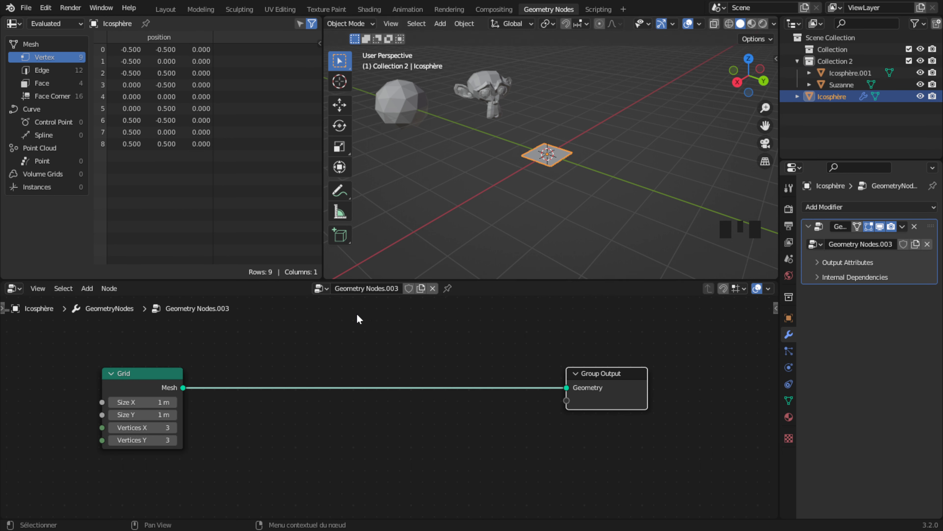
Step: Create a Collection Info node directly from Collection 2 in the node tree, and delete it again
click(828, 62)
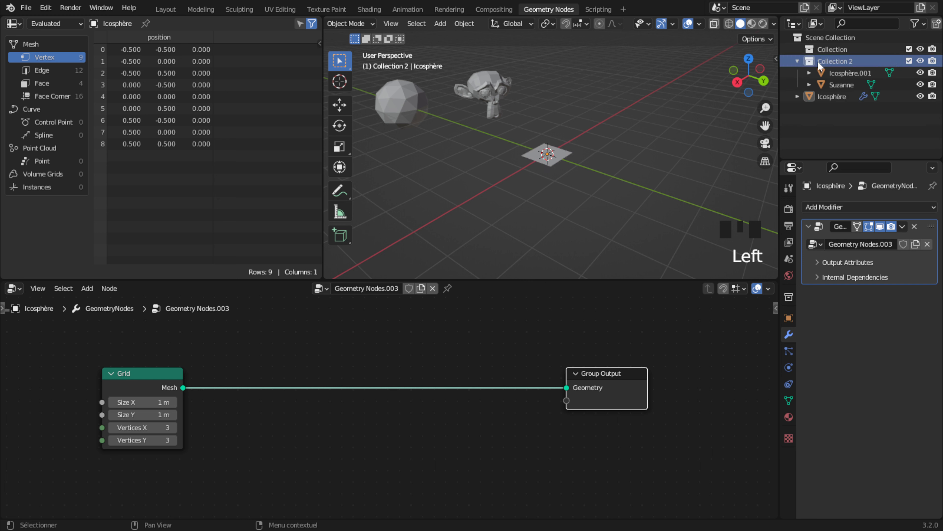
drag(824, 59, 306, 435)
middle_drag(380, 448, 419, 382)
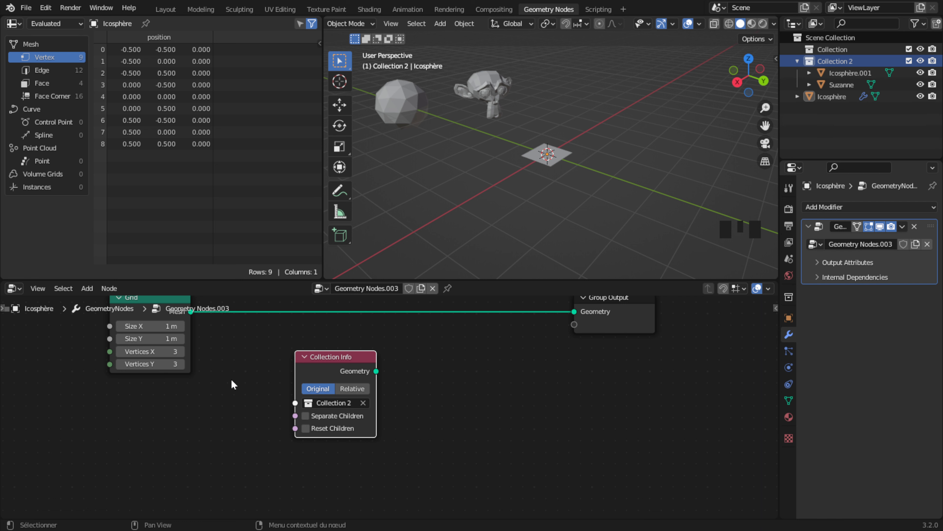
click(87, 288)
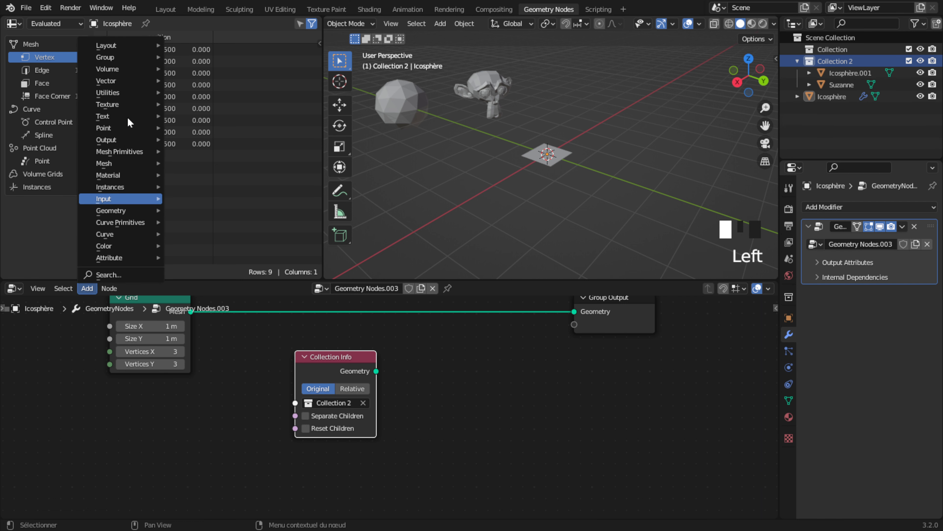
key(Delete)
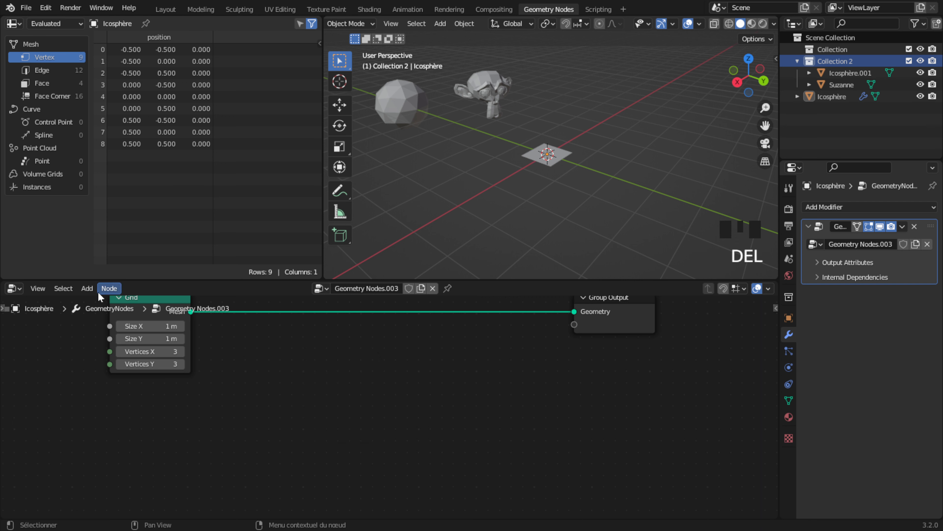
Step: Add a Collection Info node below the Grid node and set its collection to Collection 2
click(87, 288)
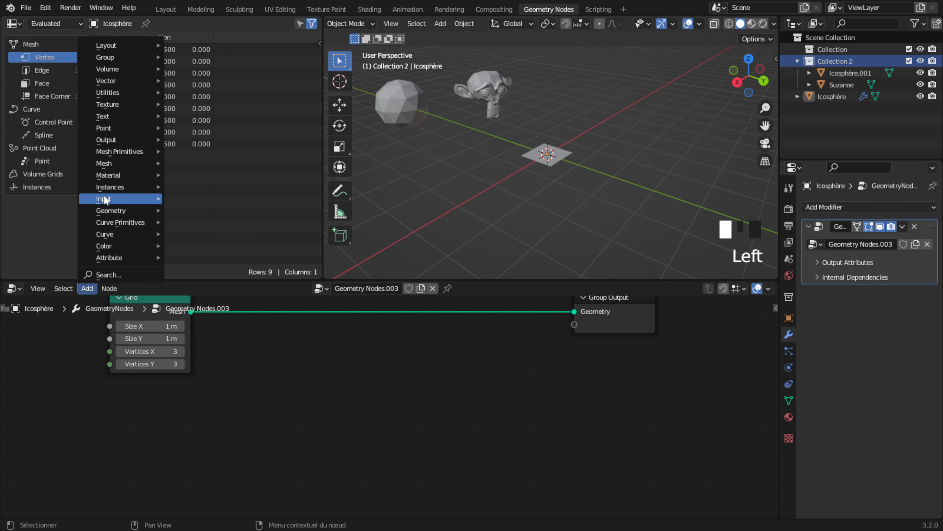
mouse_move(111, 198)
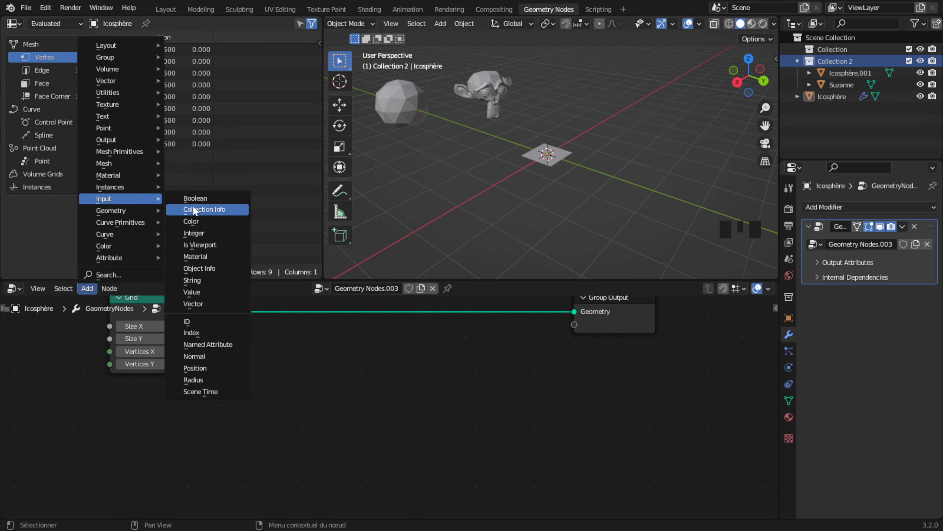
click(222, 210)
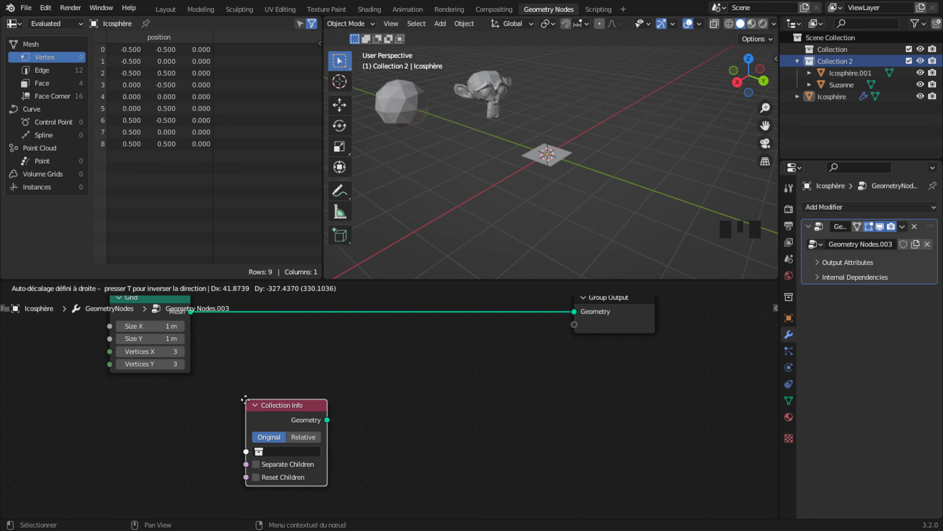
click(104, 386)
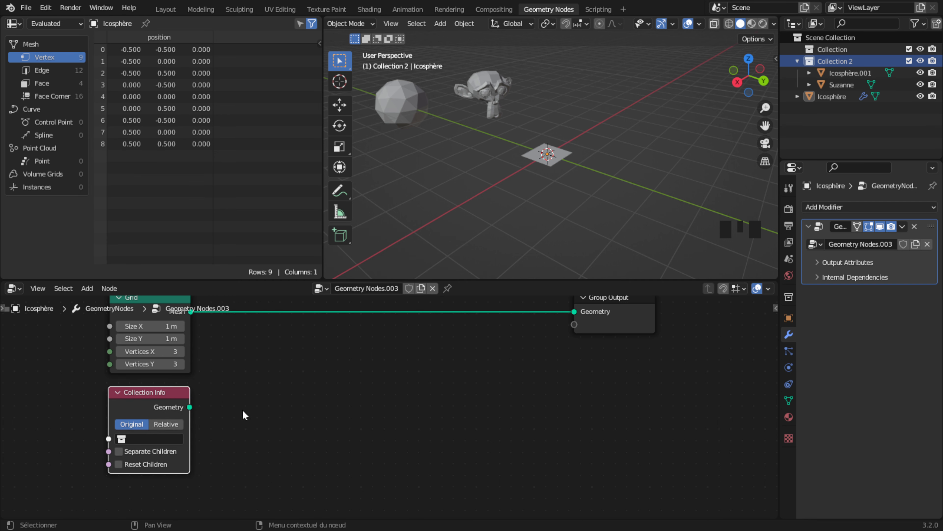
middle_drag(243, 415, 417, 389)
scroll(397, 390, up, 3)
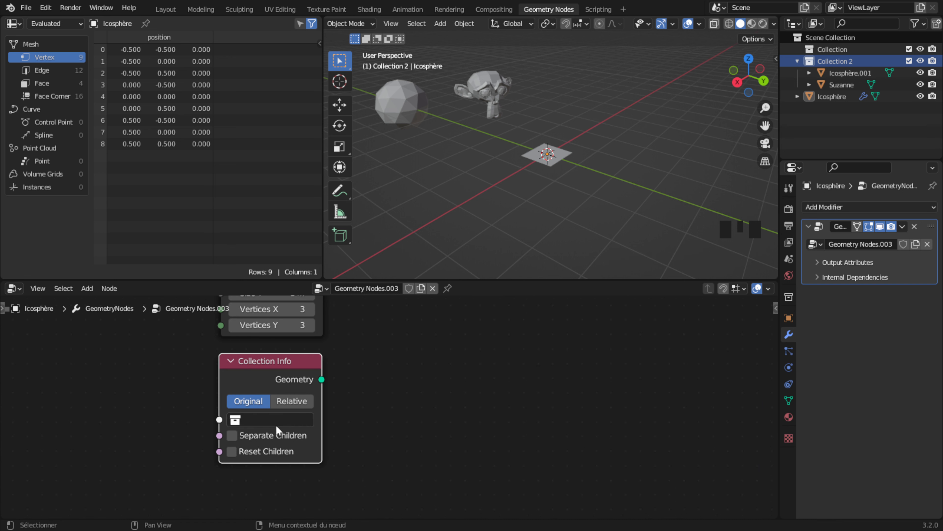
click(277, 418)
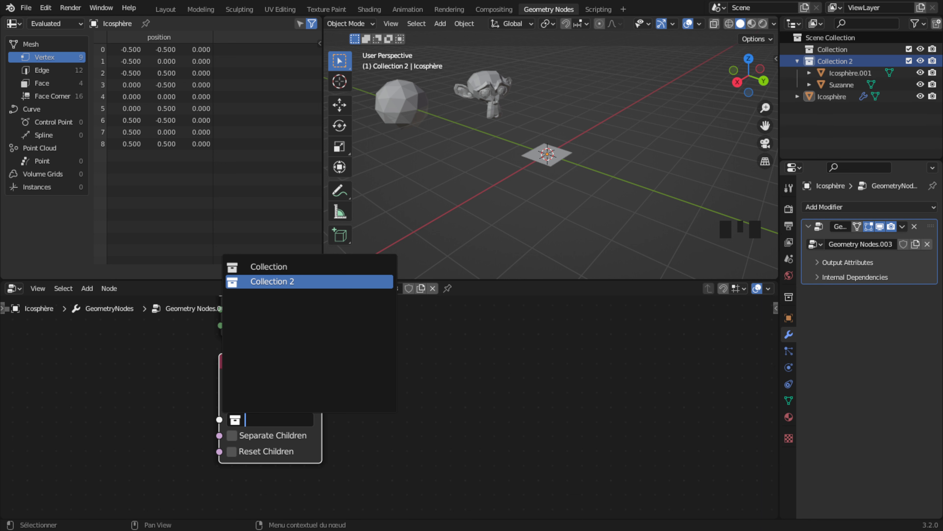
click(308, 281)
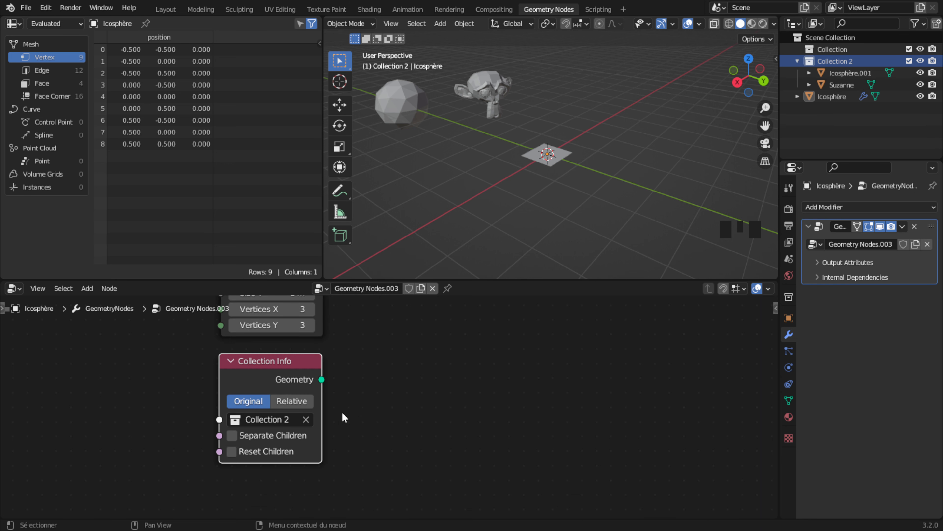
Step: Connect the Collection Info geometry to the Group Output to preview it, and reconnect the Grid mesh in its place
middle_drag(345, 418, 305, 447)
scroll(225, 438, down, 2)
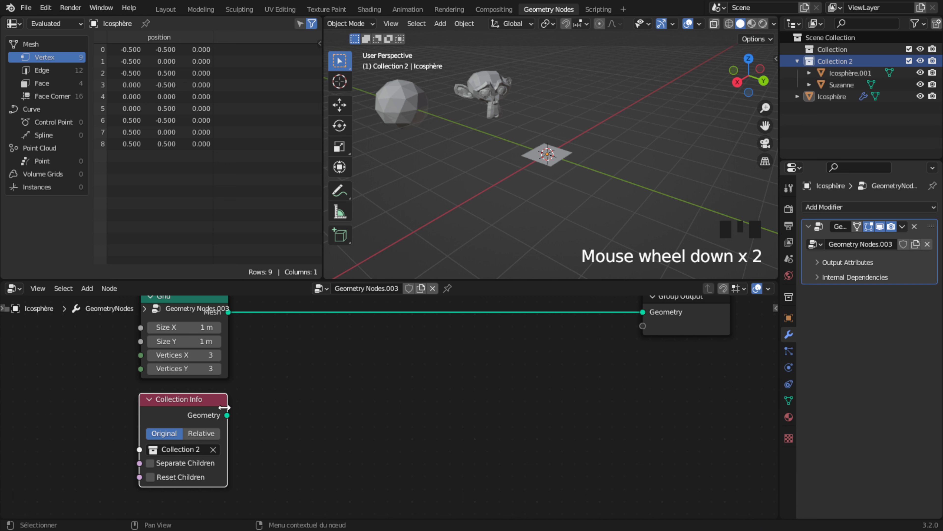
drag(227, 414, 644, 351)
middle_drag(501, 430, 481, 396)
scroll(541, 195, down, 9)
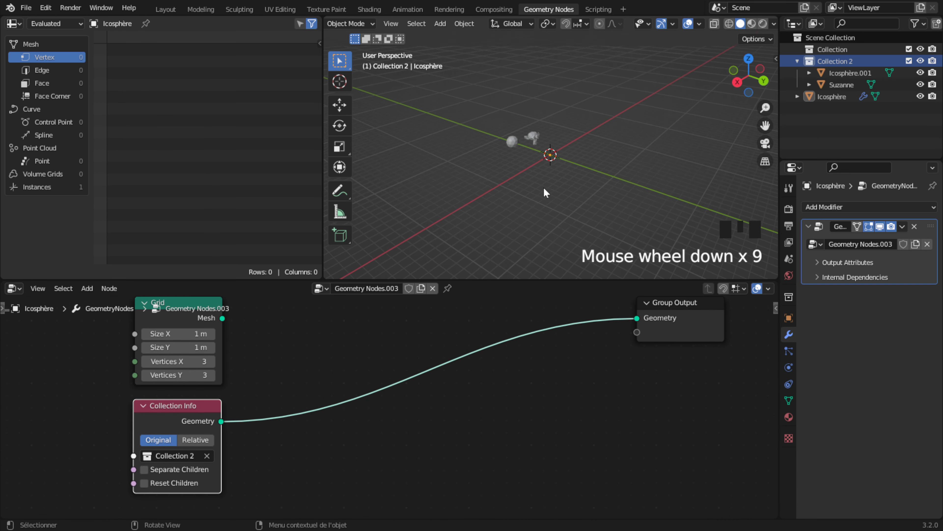
scroll(545, 193, down, 4)
scroll(552, 186, up, 18)
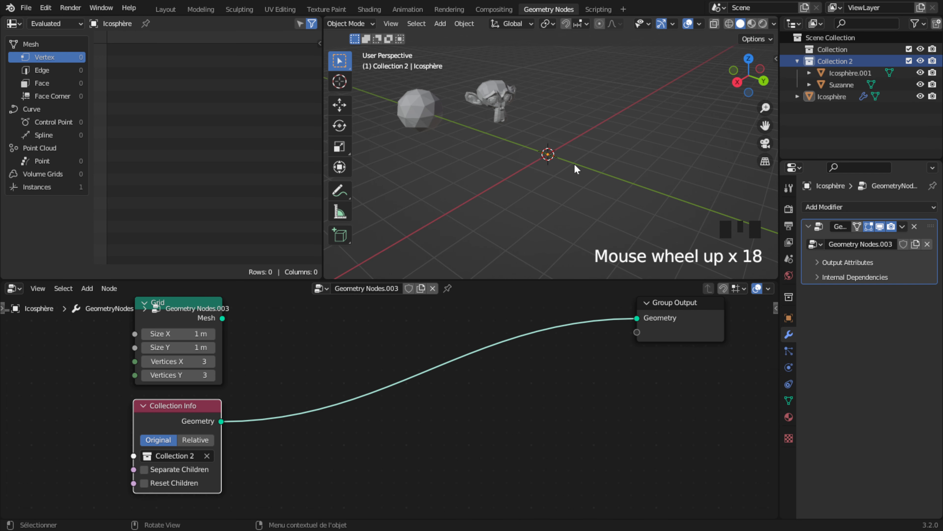
drag(636, 318, 300, 354)
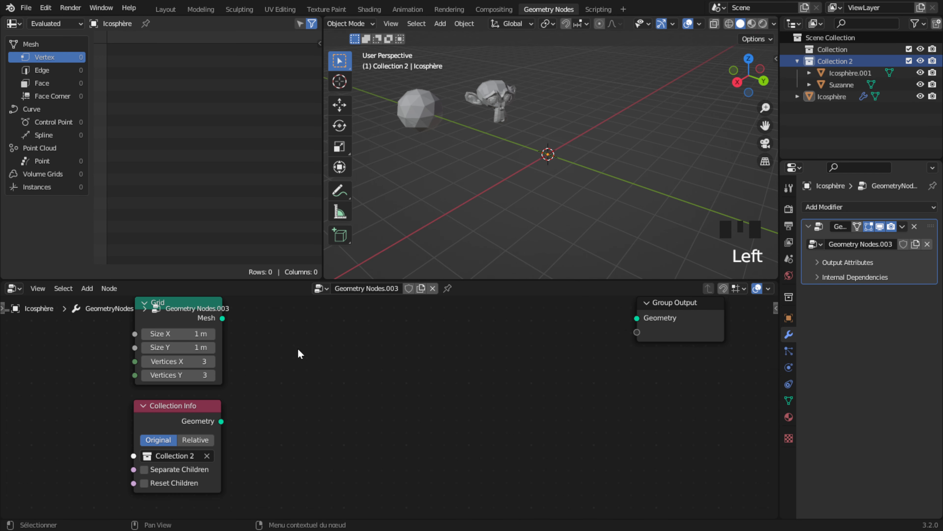
drag(226, 319, 633, 323)
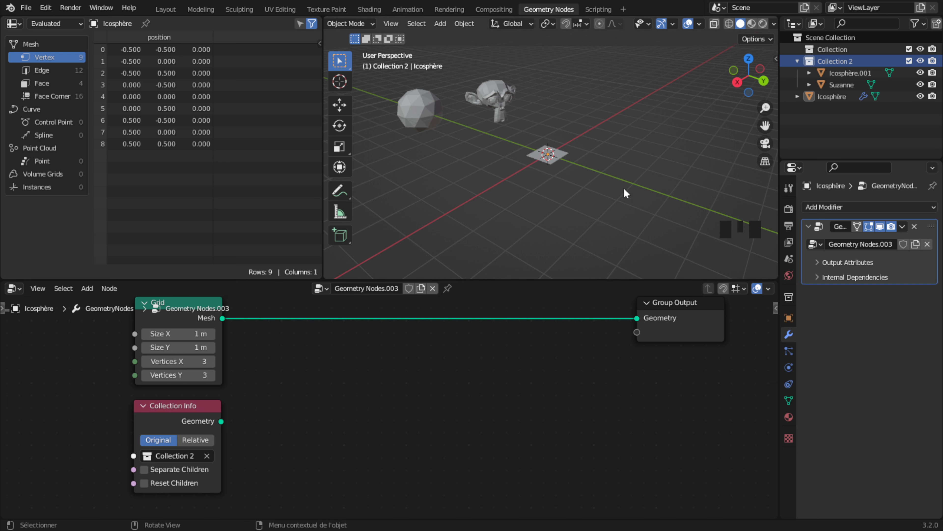
Step: Set the grid's size to 6.9 m in X and 7.8 m in Y, and display the viewport in wireframe
scroll(555, 163, up, 4)
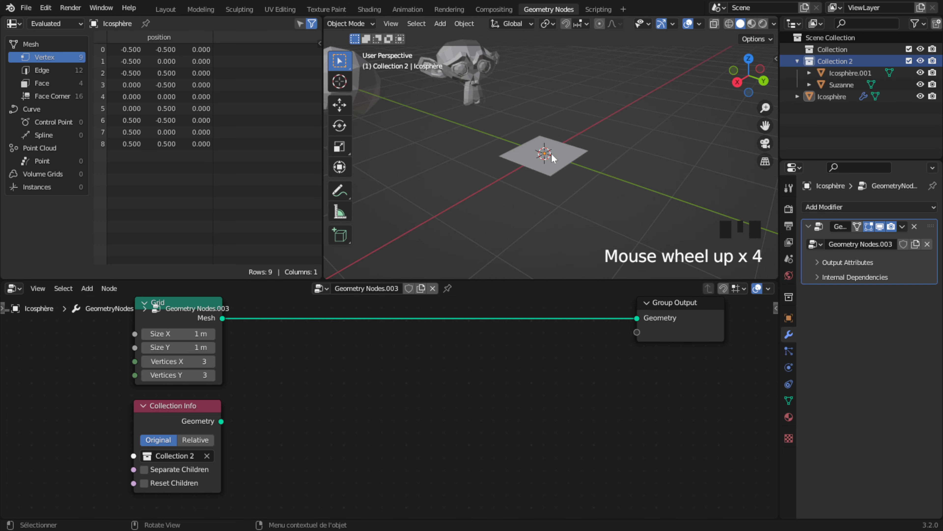
scroll(555, 189, down, 4)
mouse_move(167, 336)
mouse_down()
mouse_move(209, 336)
mouse_move(193, 347)
mouse_move(208, 348)
mouse_up()
click(729, 24)
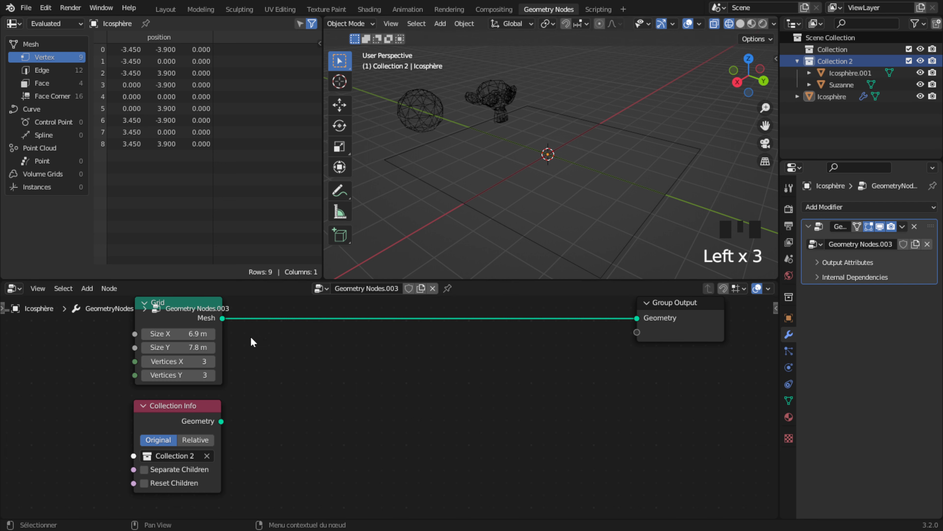
Step: Select the grid object and set its Vertices X to 31 and Vertices Y to 25
drag(167, 362, 200, 361)
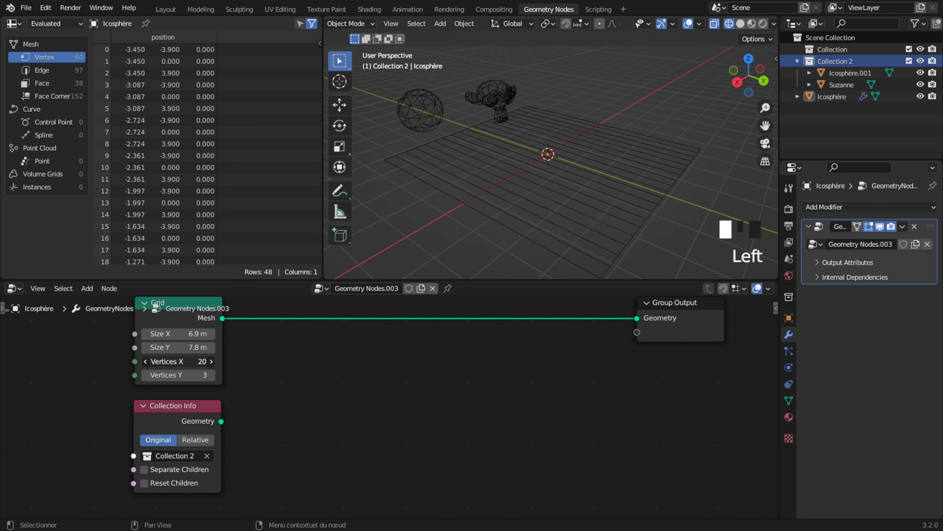
click(491, 171)
drag(178, 374, 212, 375)
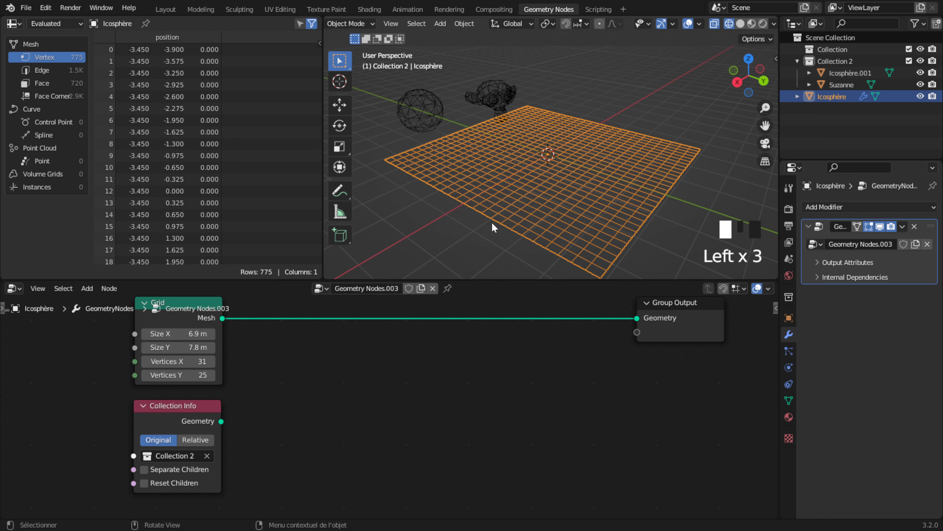
scroll(575, 203, up, 5)
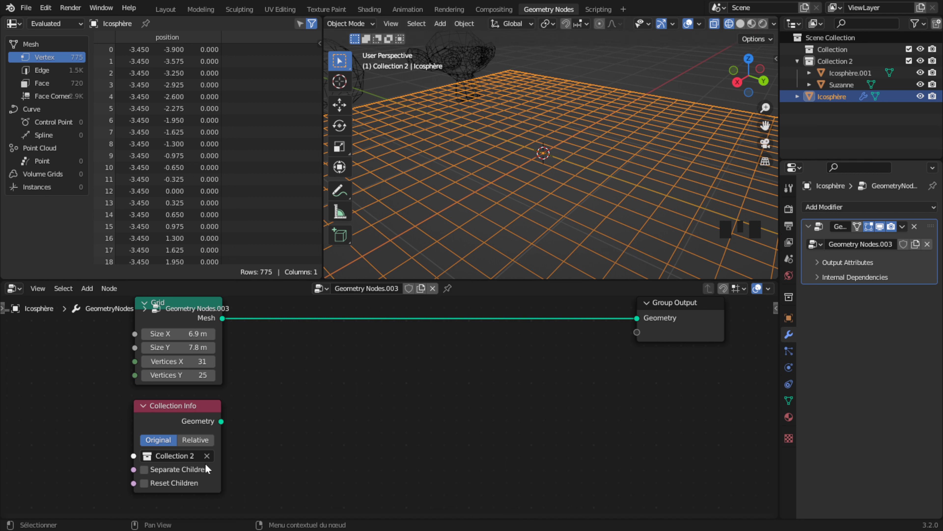
scroll(392, 125, down, 4)
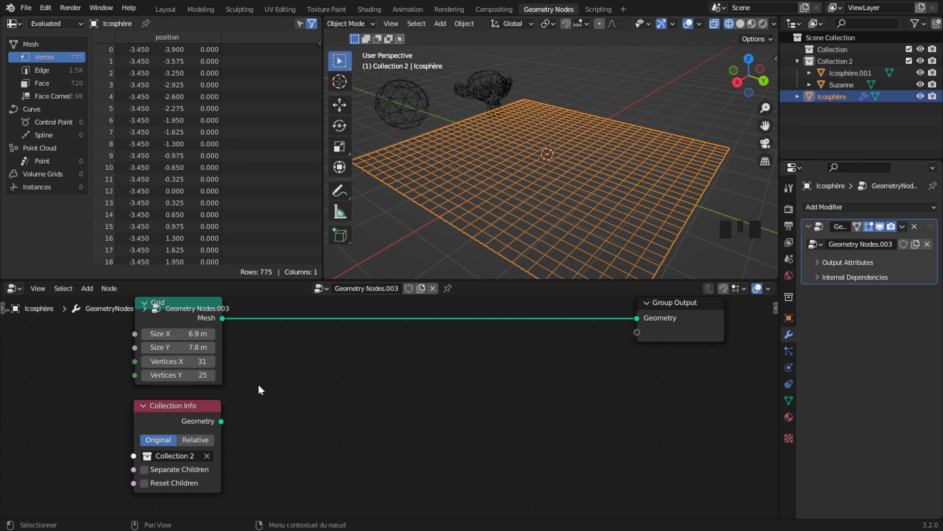
Step: Return the viewport to solid shading and insert an Instance on Points node between the Grid and Group Output nodes
scroll(262, 389, down, 2)
middle_drag(352, 407, 321, 403)
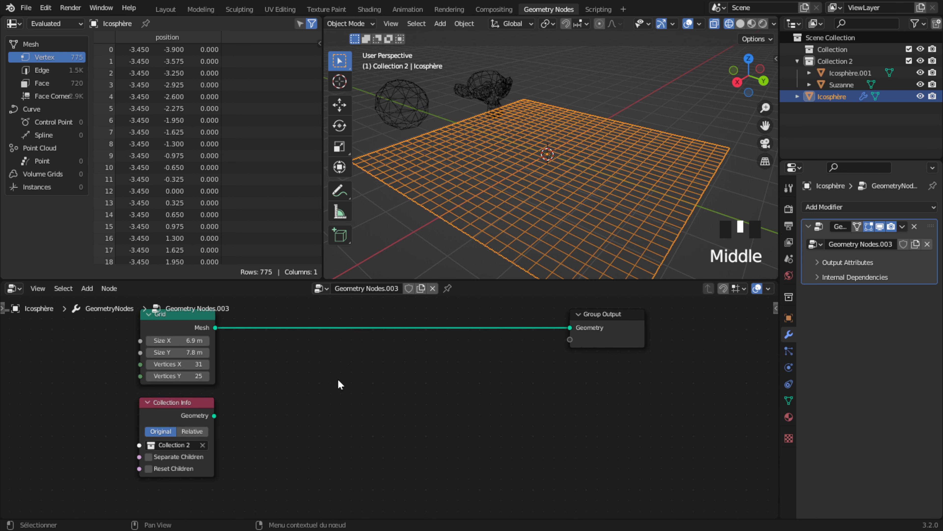
click(741, 25)
click(106, 289)
mouse_move(88, 290)
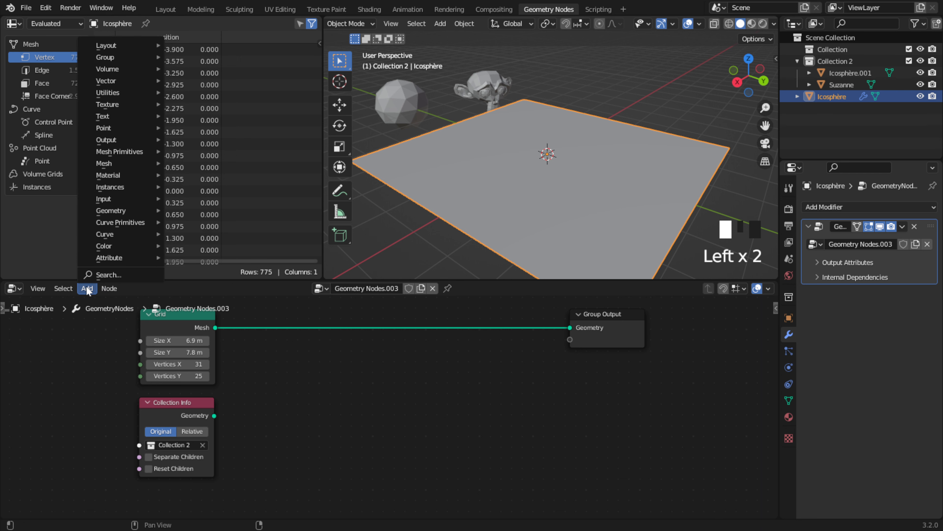
mouse_move(110, 189)
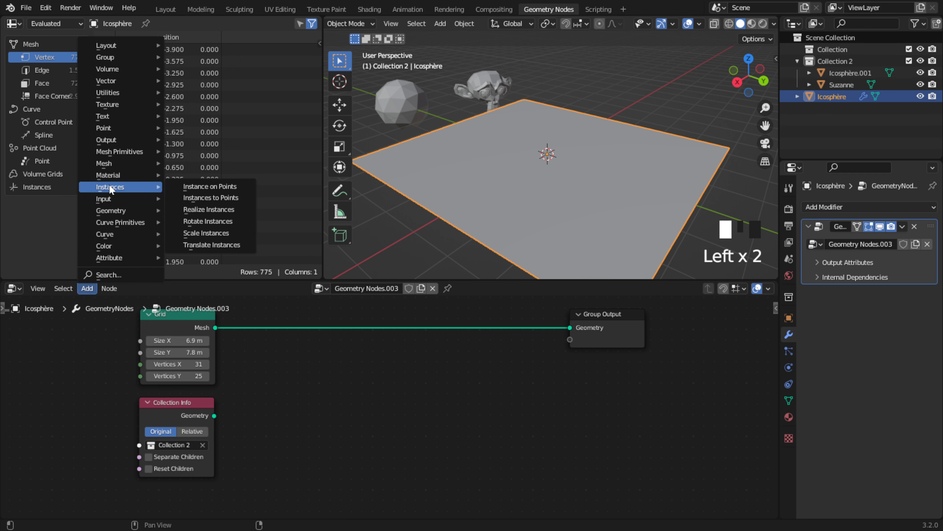
click(186, 186)
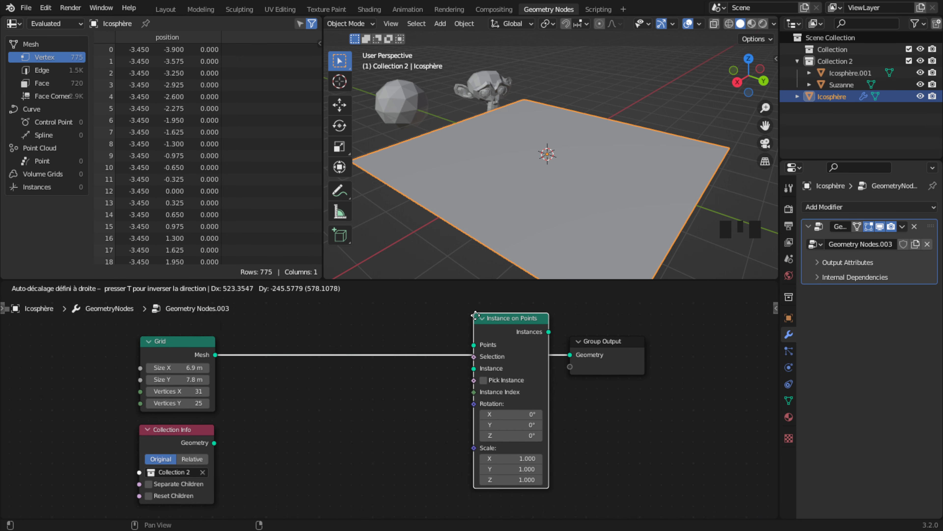
click(436, 390)
middle_drag(317, 432, 289, 394)
drag(442, 336, 459, 363)
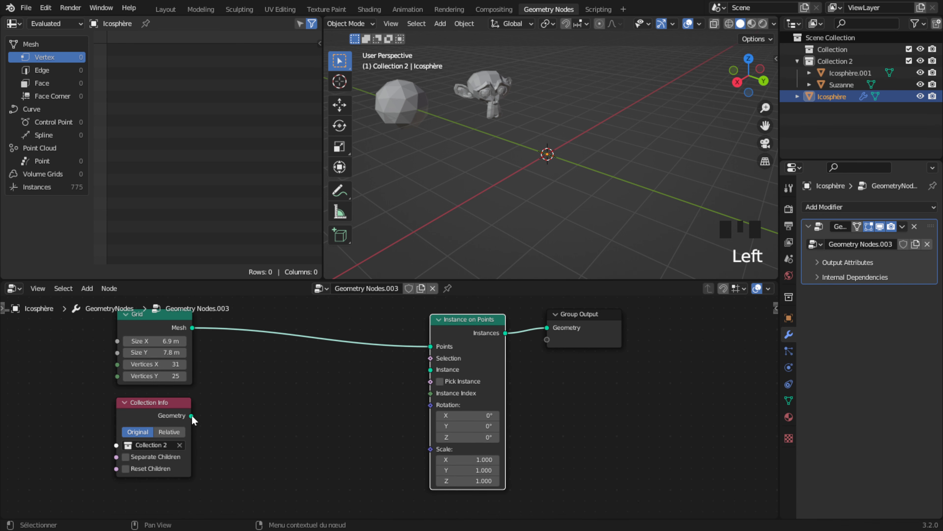
Step: Connect the Collection Info geometry to the Instance input of Instance on Points and view the resulting instances
drag(191, 416, 430, 369)
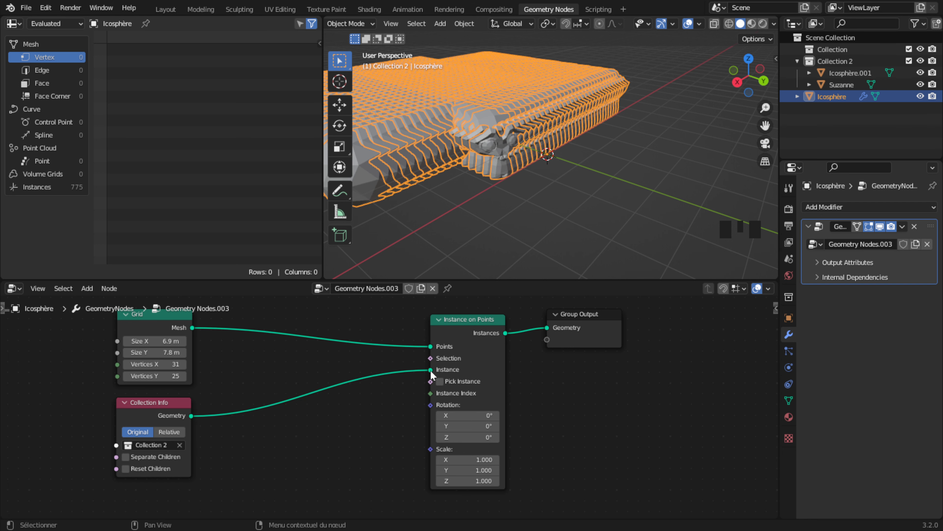
scroll(482, 174, down, 3)
middle_drag(426, 168, 442, 171)
scroll(442, 171, down, 2)
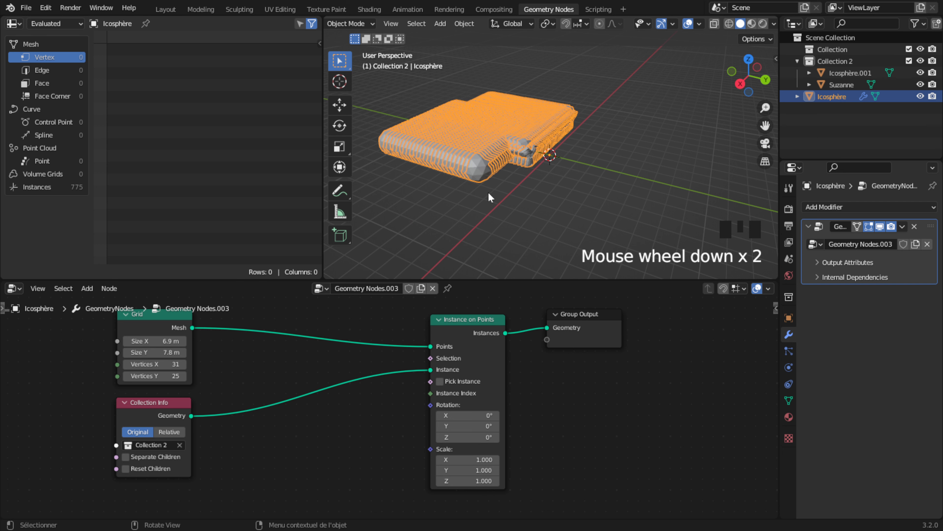
shift+middle_drag(472, 178, 561, 181)
Step: Set the Grid node's Vertices X and Vertices Y to 3
click(165, 364)
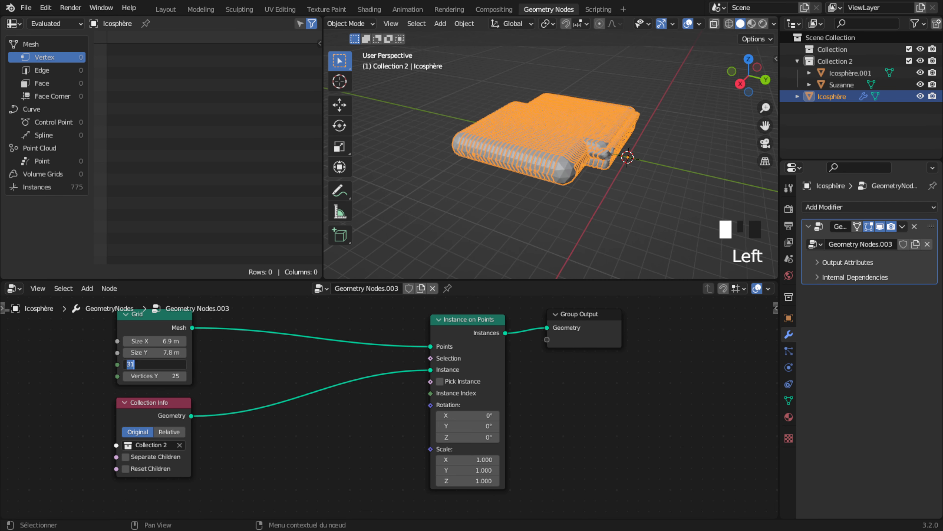
text(3)
key(Return)
double_click(156, 376)
text(3)
key(Return)
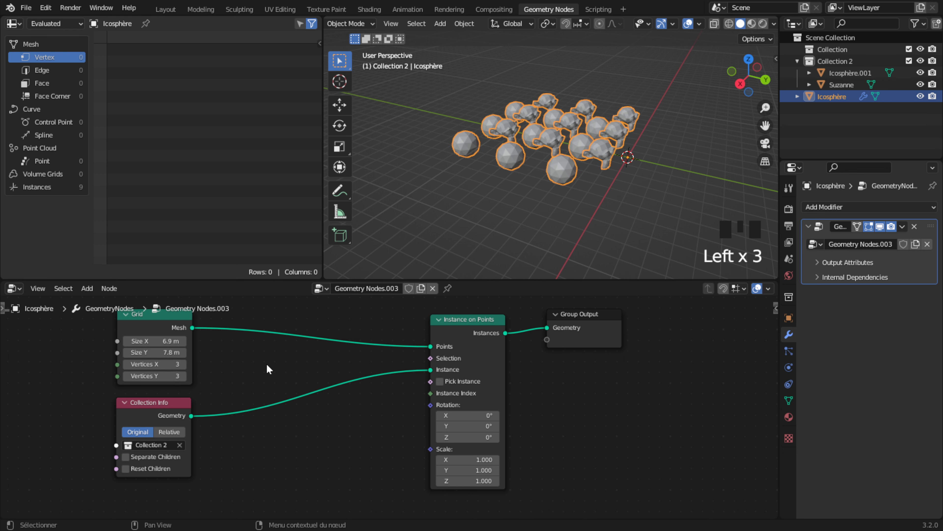
Step: Move the instanced grid object along the global Y axis, clear of the source icosphere and Suzanne, and deselect it
middle_drag(430, 211, 555, 181)
scroll(523, 177, down, 1)
scroll(555, 182, down, 1)
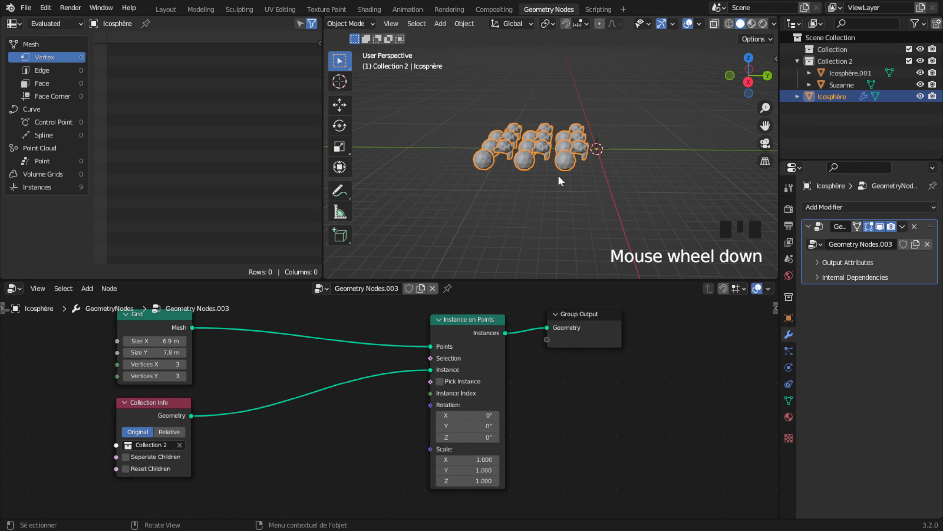
scroll(217, 445, up, 4)
middle_drag(217, 446, 544, 387)
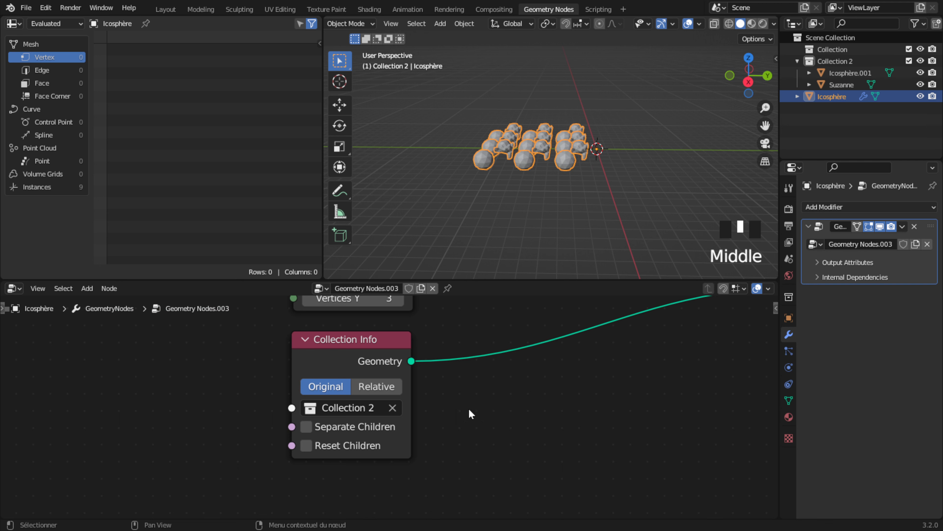
scroll(470, 409, up, 2)
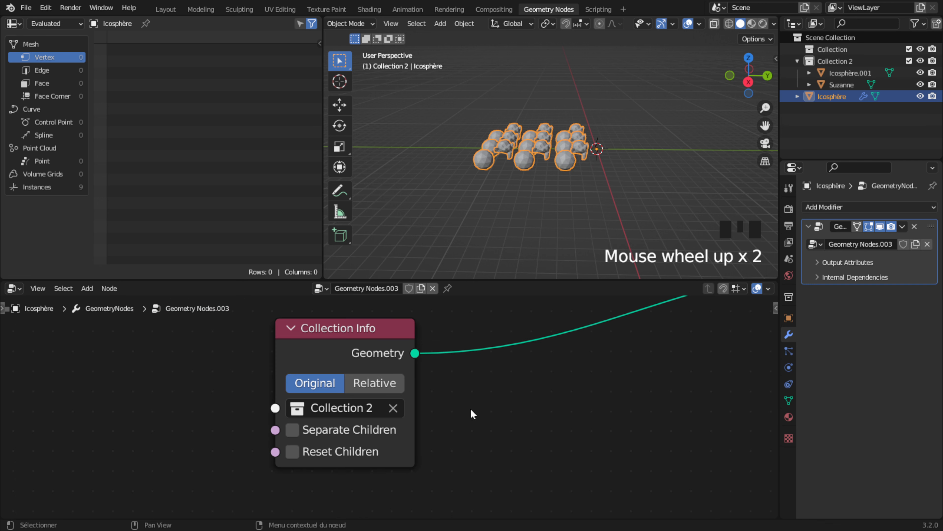
click(550, 160)
key(g)
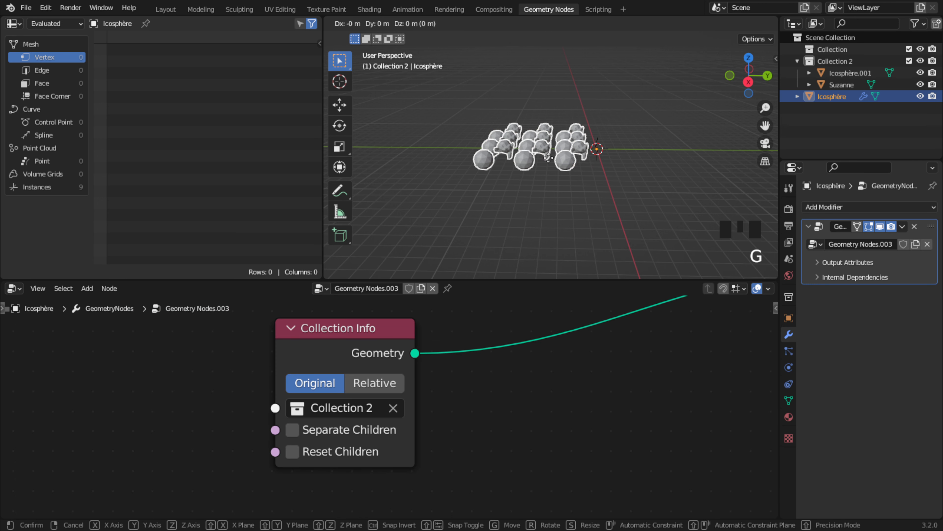
key(x)
key(y)
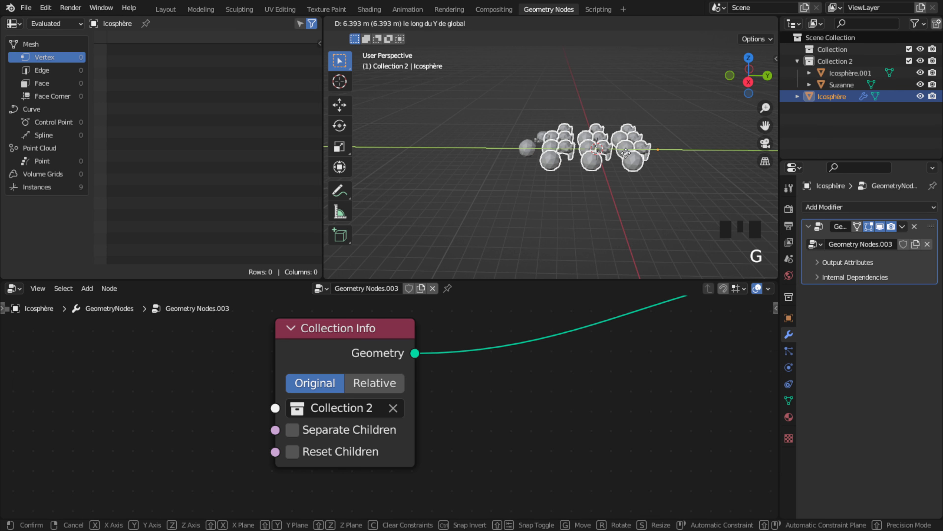
click(639, 160)
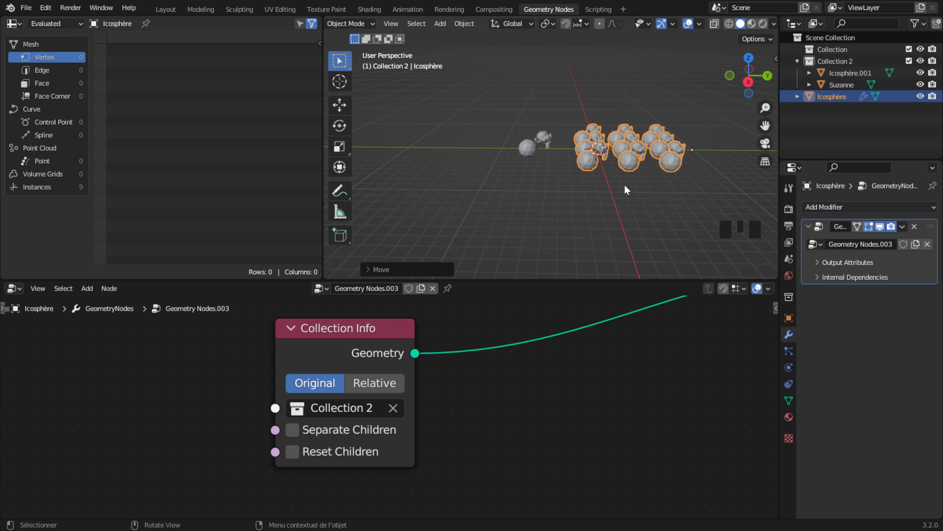
click(474, 189)
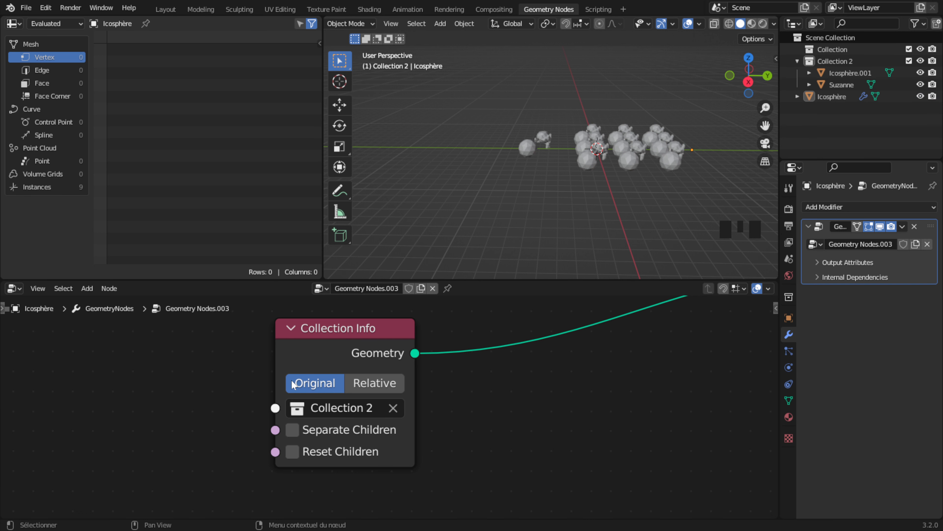
Step: Insert a Join Geometry node between Instance on Points and Group Output, and connect the Grid mesh to it
middle_drag(493, 377, 464, 374)
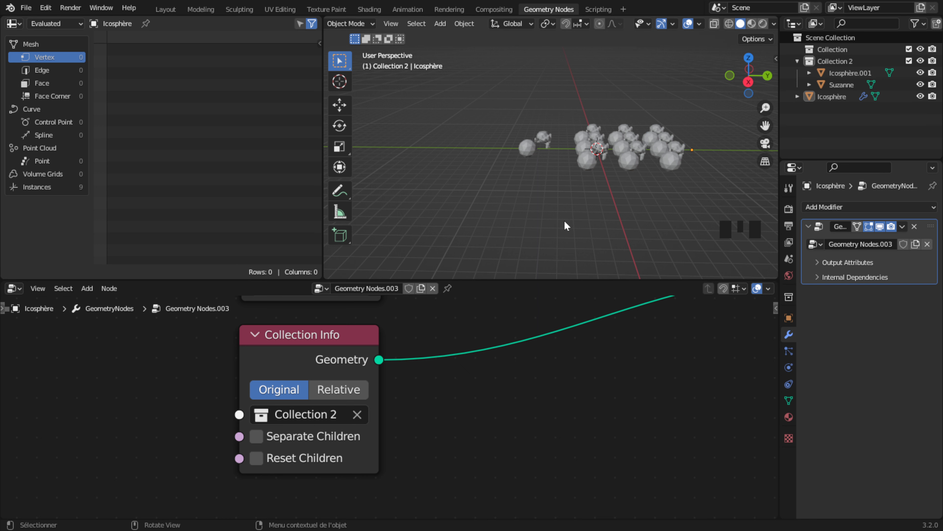
click(677, 150)
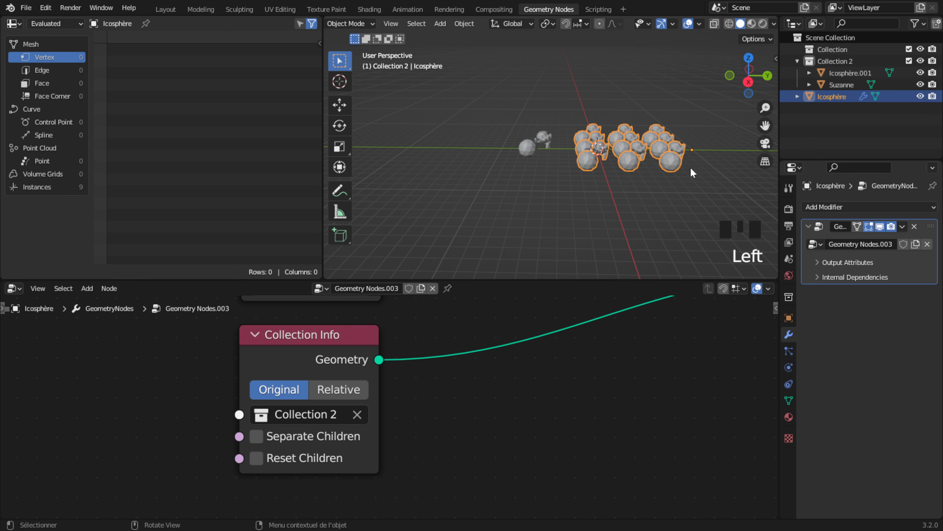
middle_drag(529, 368, 256, 444)
scroll(471, 391, down, 7)
drag(550, 356, 686, 362)
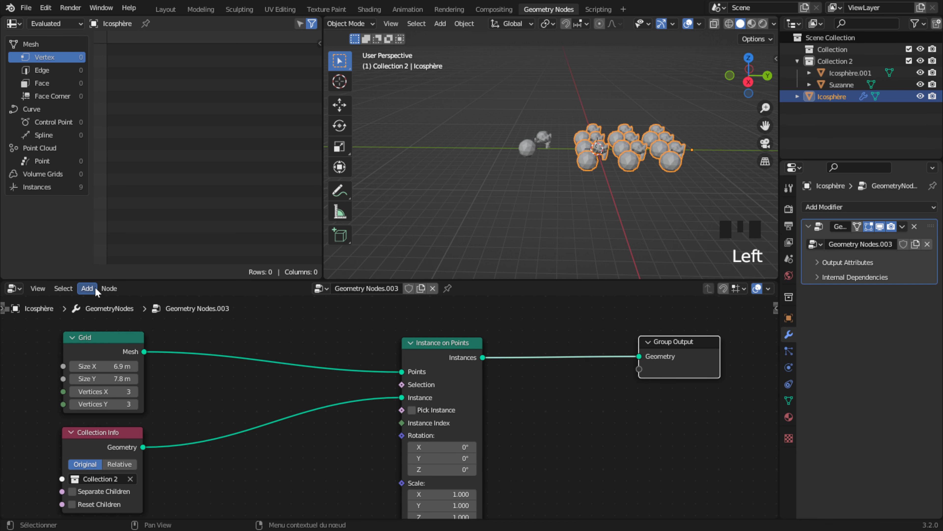
click(87, 289)
mouse_move(121, 211)
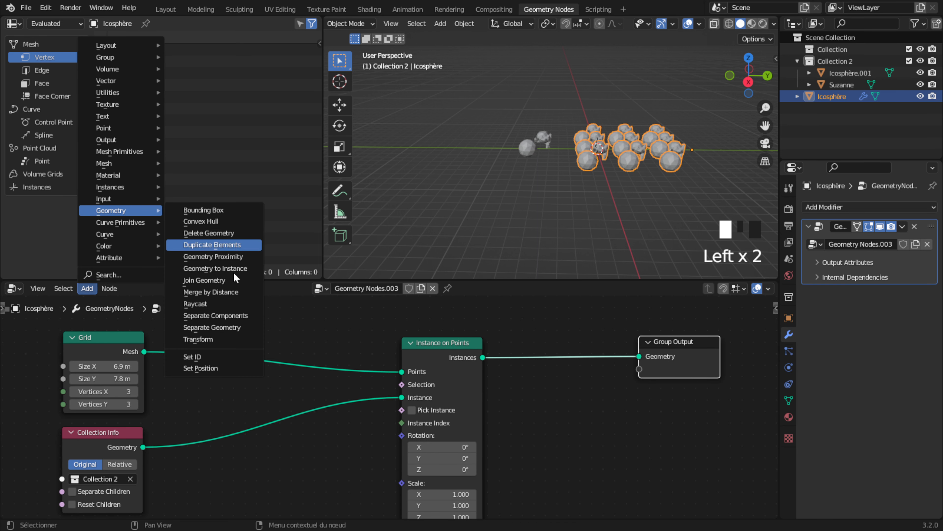
click(226, 279)
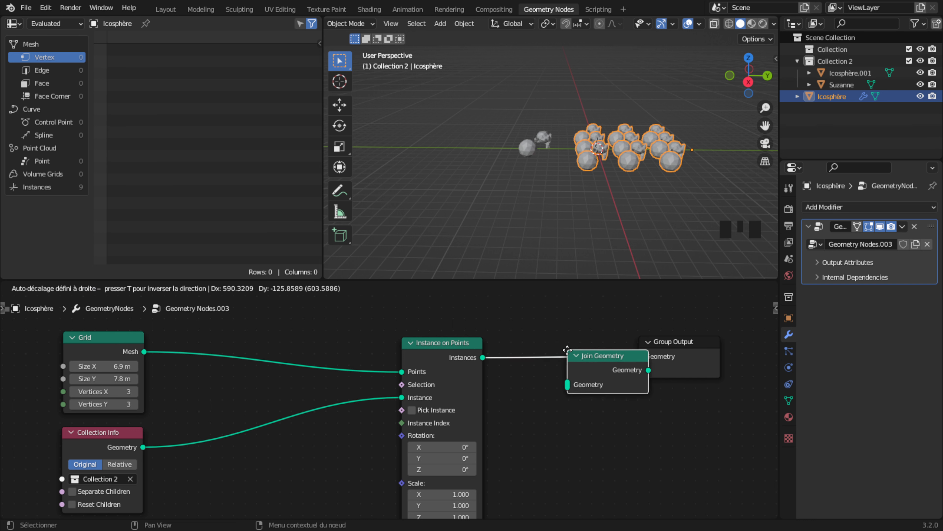
click(555, 346)
drag(143, 349, 558, 386)
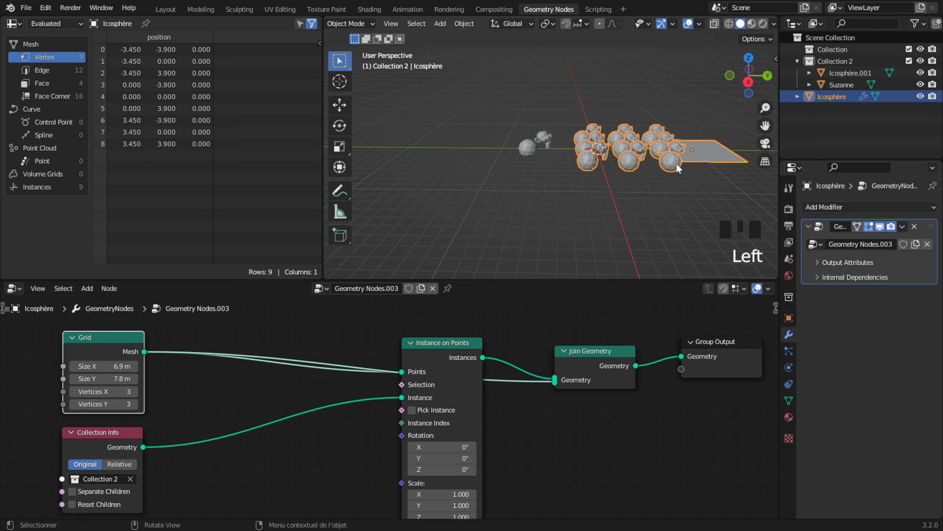
Step: Switch the Collection Info node to Relative and back to Original to compare where the instances sit
click(699, 161)
middle_drag(221, 424, 314, 388)
scroll(416, 320, up, 7)
middle_drag(373, 351, 470, 419)
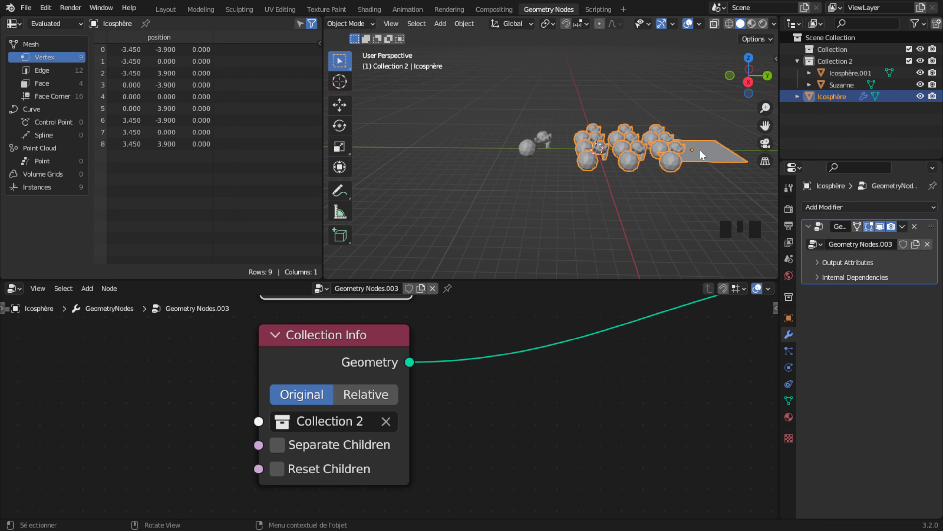
click(369, 396)
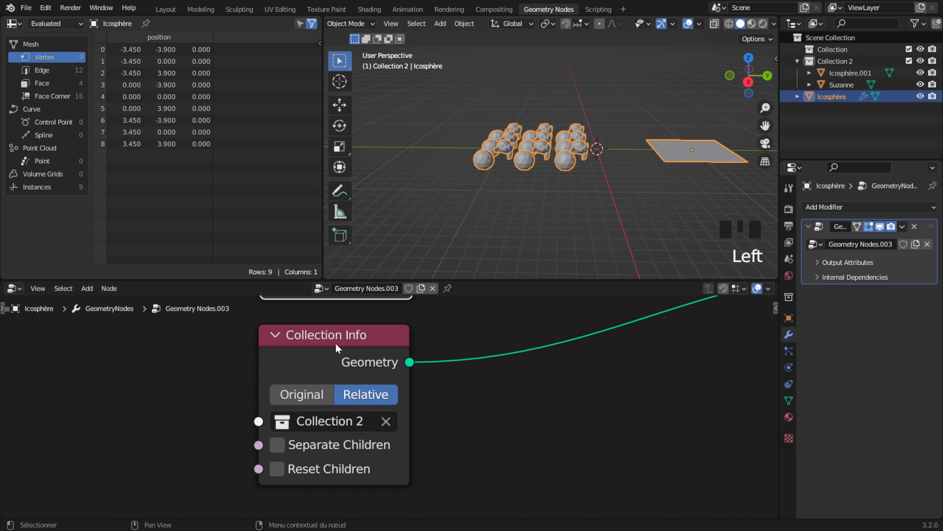
click(285, 396)
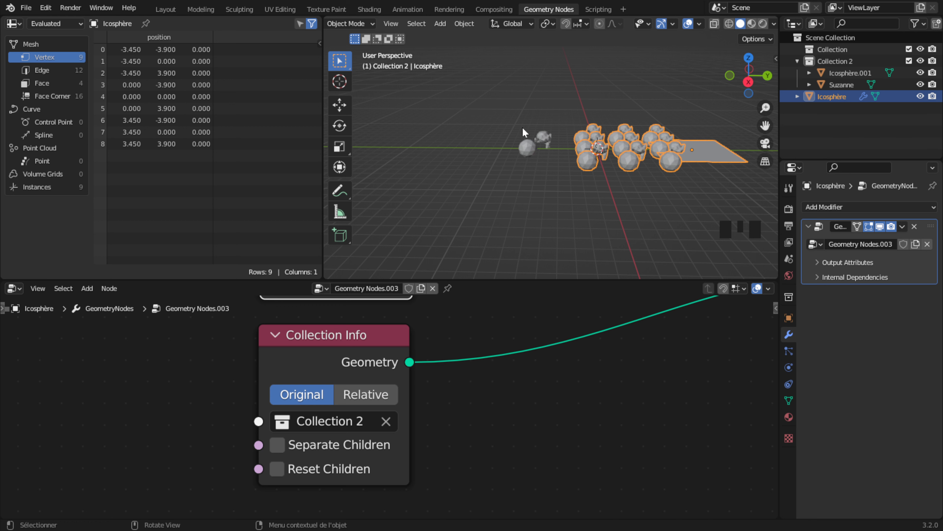
Step: Scale the grid object down to about 0.78 while Collection Info is on Original
click(606, 167)
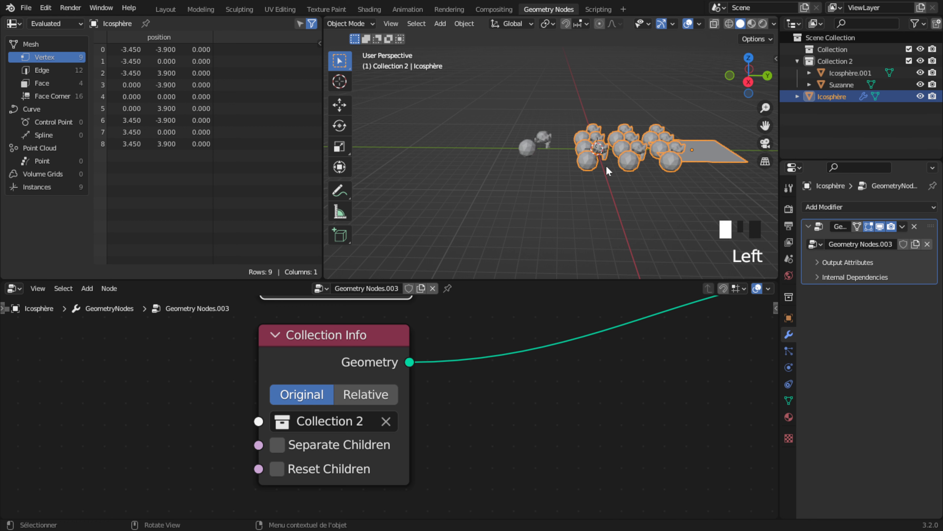
key(s)
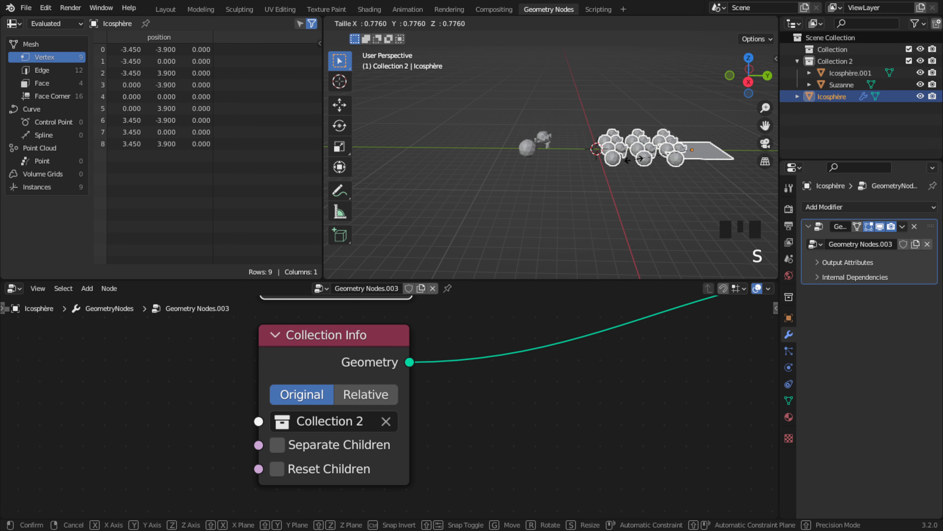
click(611, 160)
Step: Set Collection Info to Relative and rescale the grid object several times to test how the instances respond
click(366, 394)
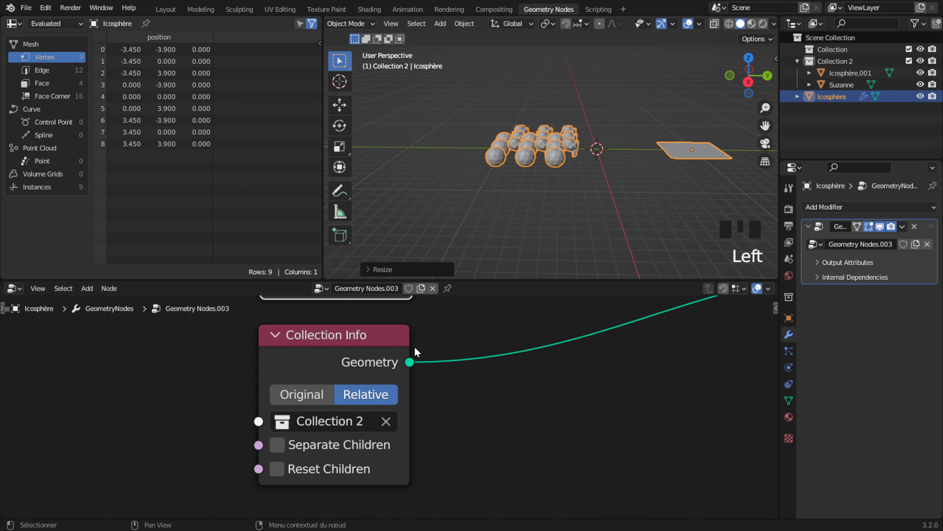
click(555, 156)
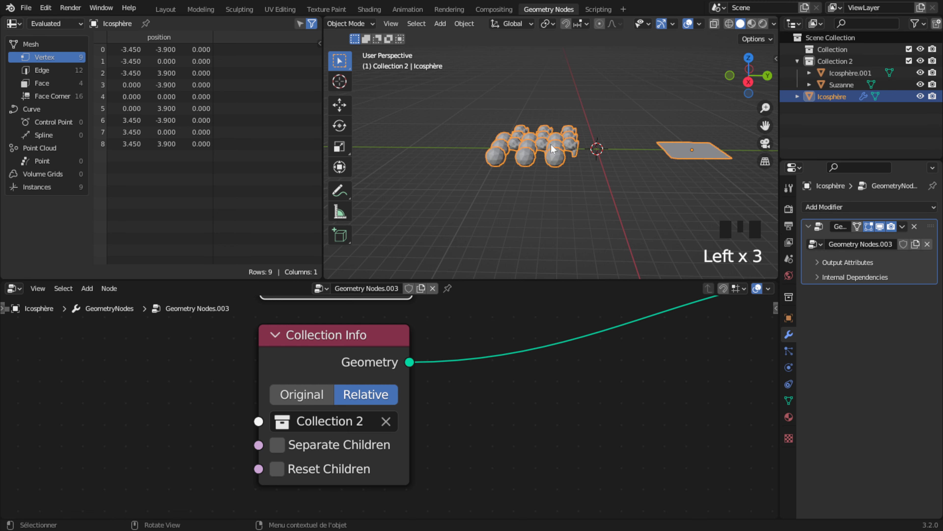
key(s)
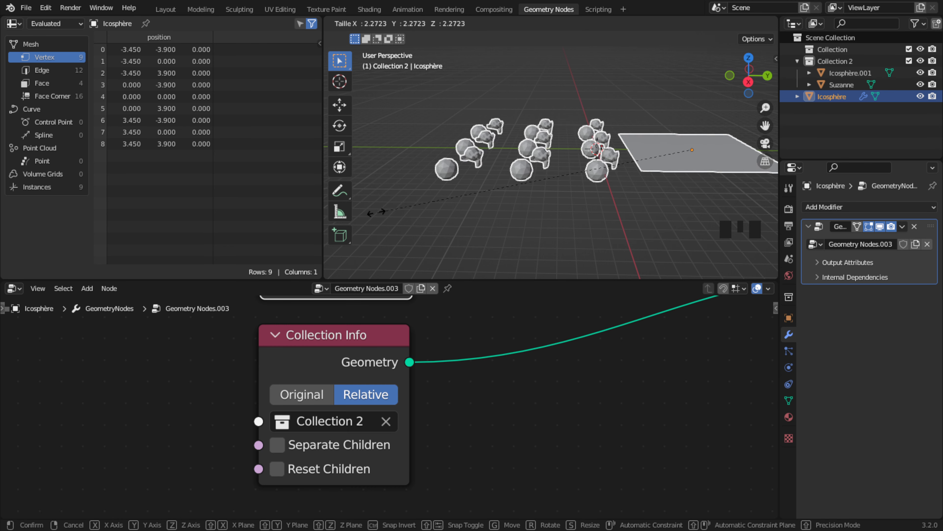
click(517, 121)
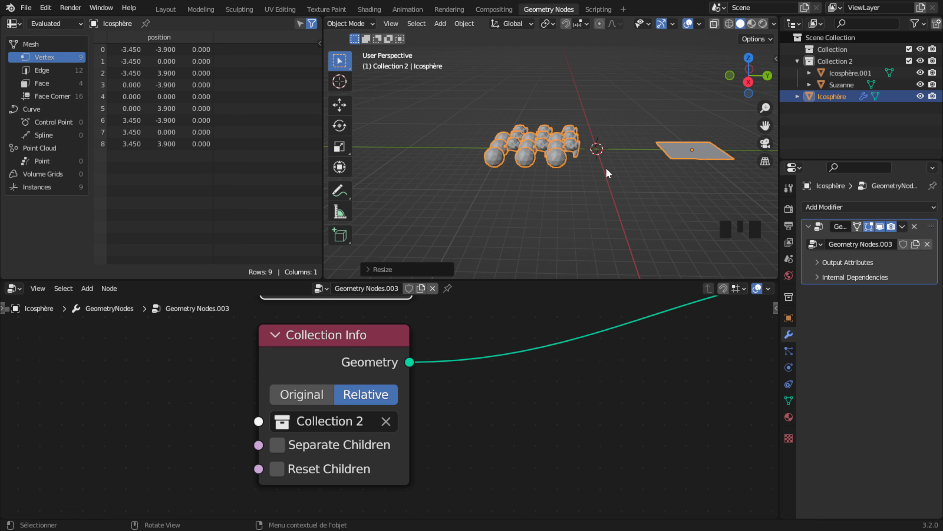
key(s)
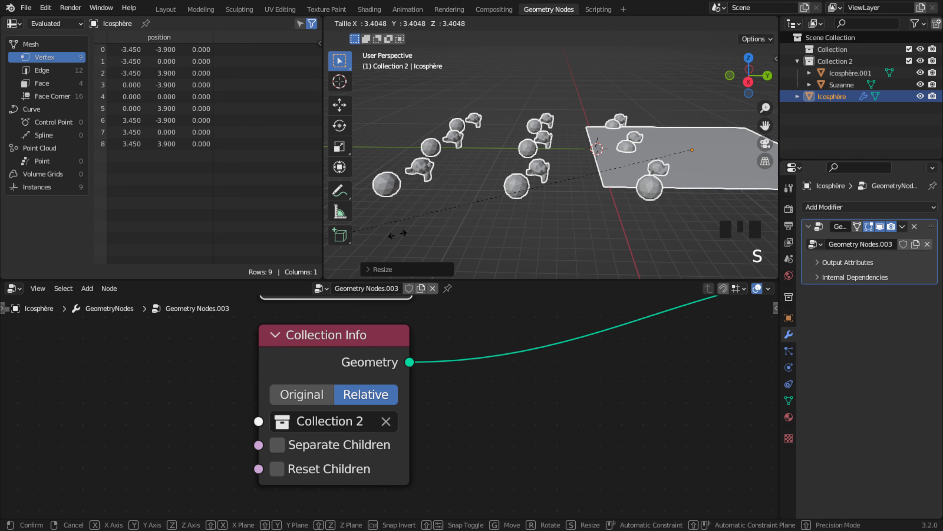
click(505, 168)
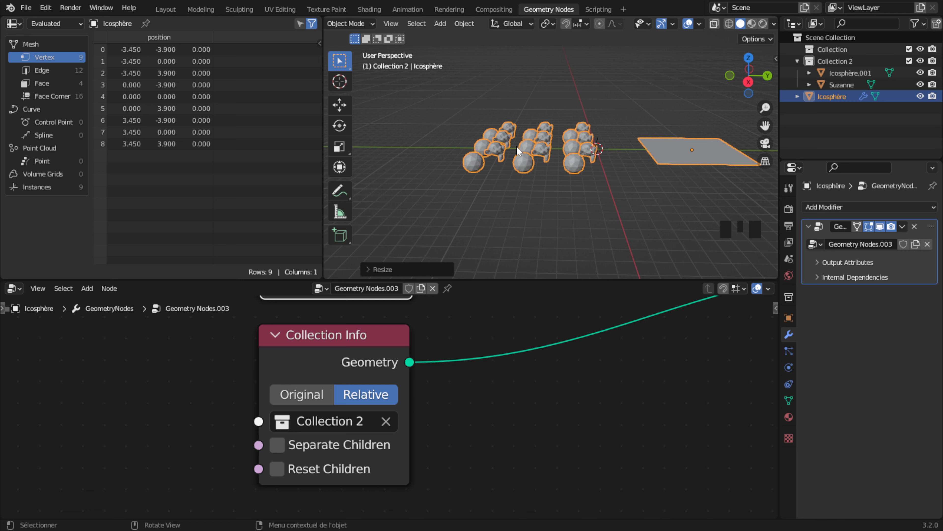
Step: Set Collection Info back to Original and scale the grid object down
click(292, 391)
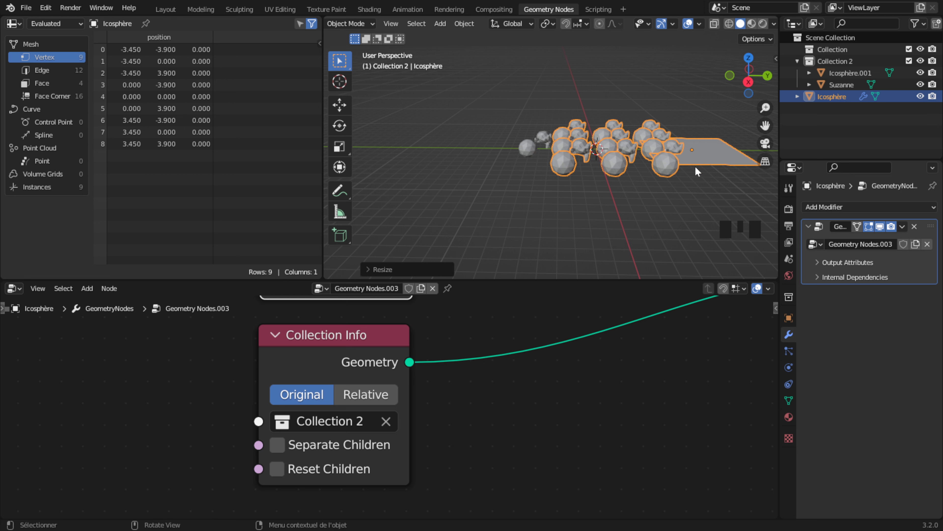
key(s)
click(625, 147)
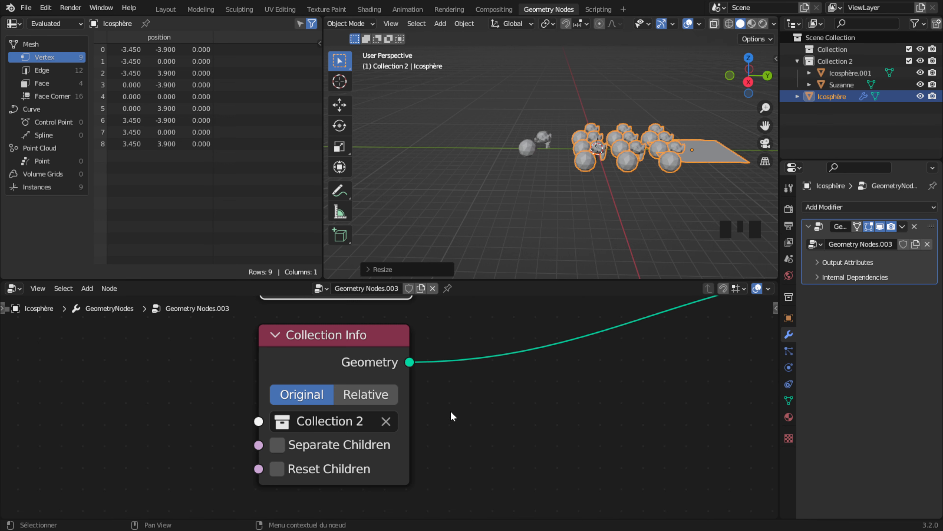
Step: Reselect the grid object and scale it down slightly while viewing the Original-space instances up close
scroll(451, 416, down, 4)
middle_drag(513, 431, 482, 424)
scroll(353, 429, down, 1)
scroll(482, 381, up, 5)
scroll(488, 413, up, 1)
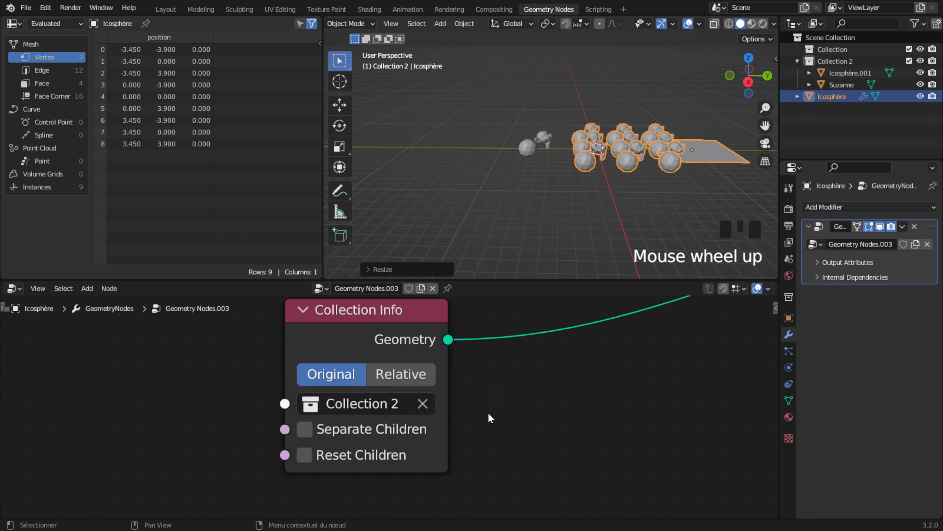
scroll(488, 413, up, 1)
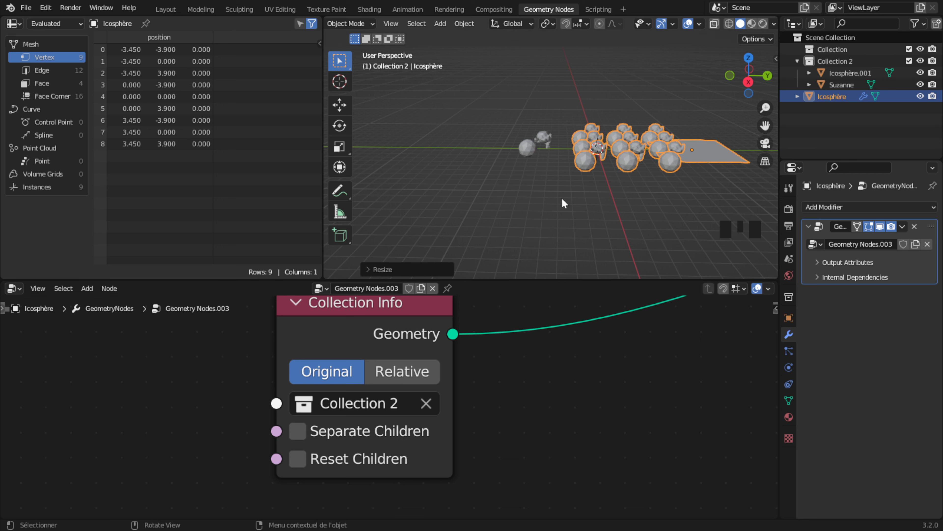
scroll(597, 178, up, 4)
mouse_move(620, 172)
shift+middle_down()
mouse_move(675, 193)
mouse_move(613, 206)
mouse_move(588, 199)
mouse_move(624, 202)
mouse_move(618, 166)
shift+middle_up()
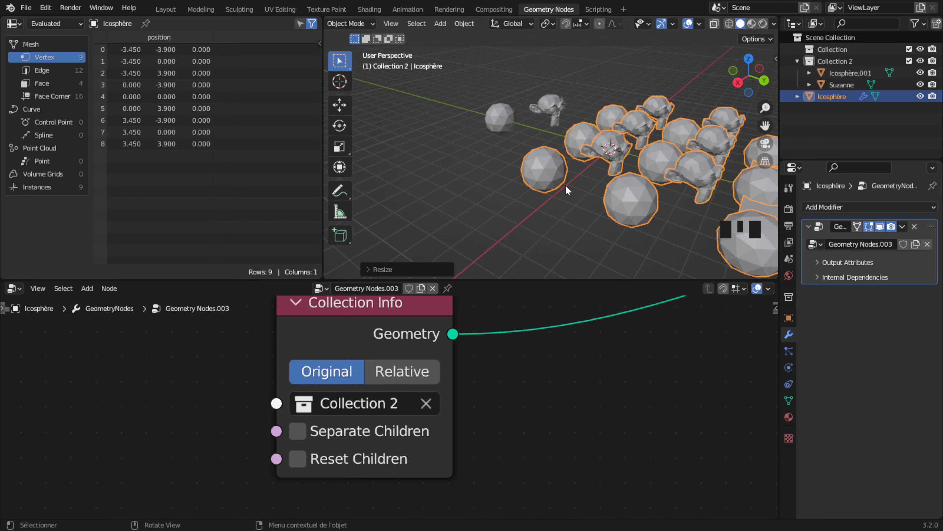
click(528, 216)
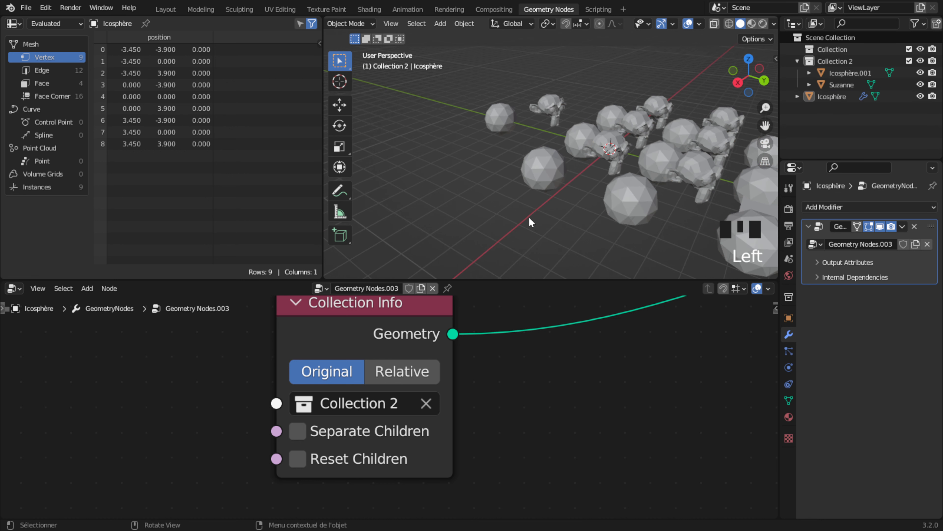
click(586, 142)
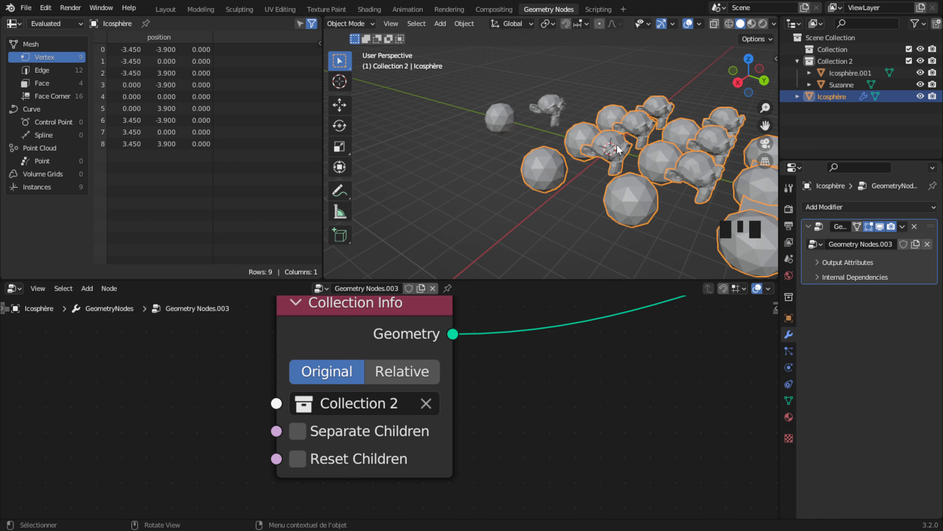
key(s)
click(643, 159)
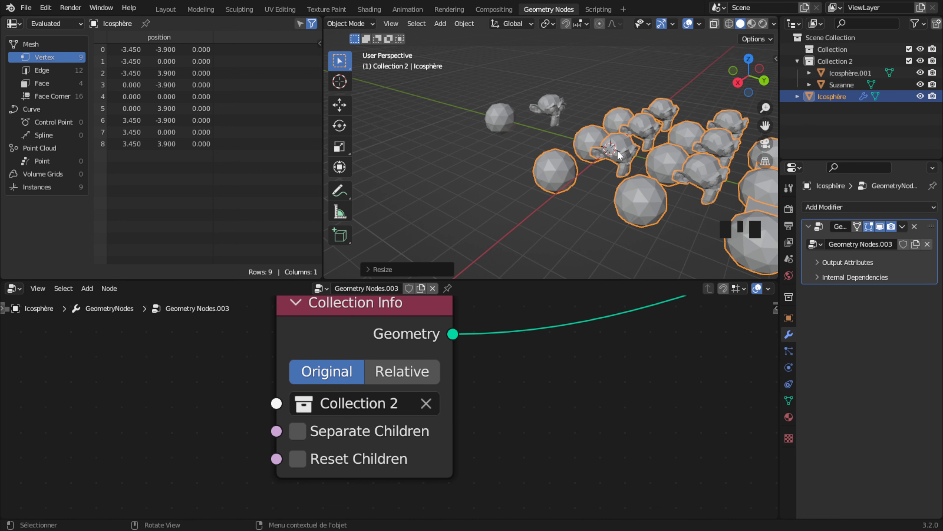
Step: Enable Separate Children on the Collection Info node
click(298, 432)
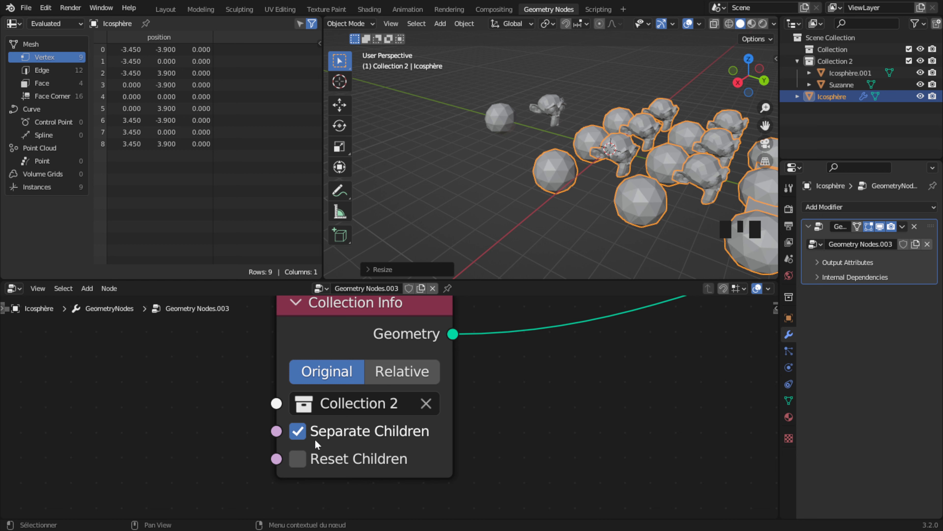
Step: Scale the grid object down slightly to test how the instances respond with Separate Children enabled
scroll(614, 151, down, 5)
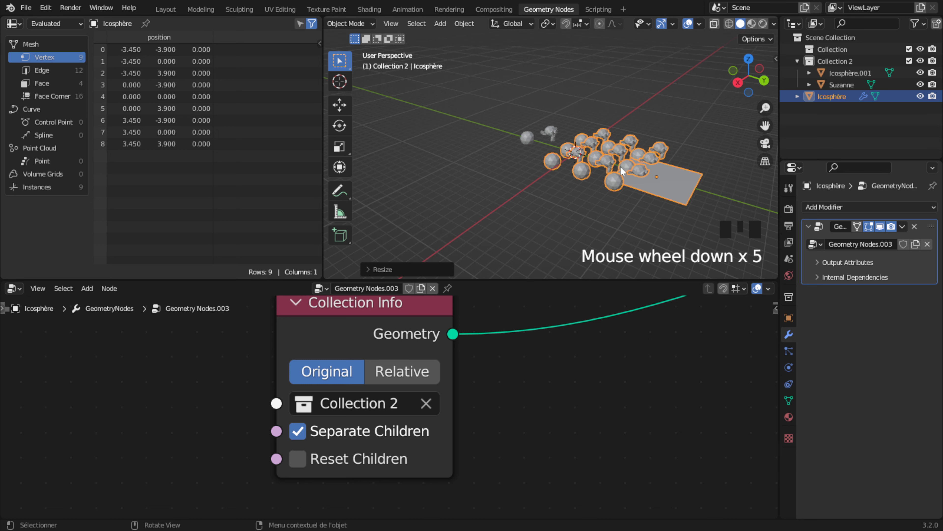
key(s)
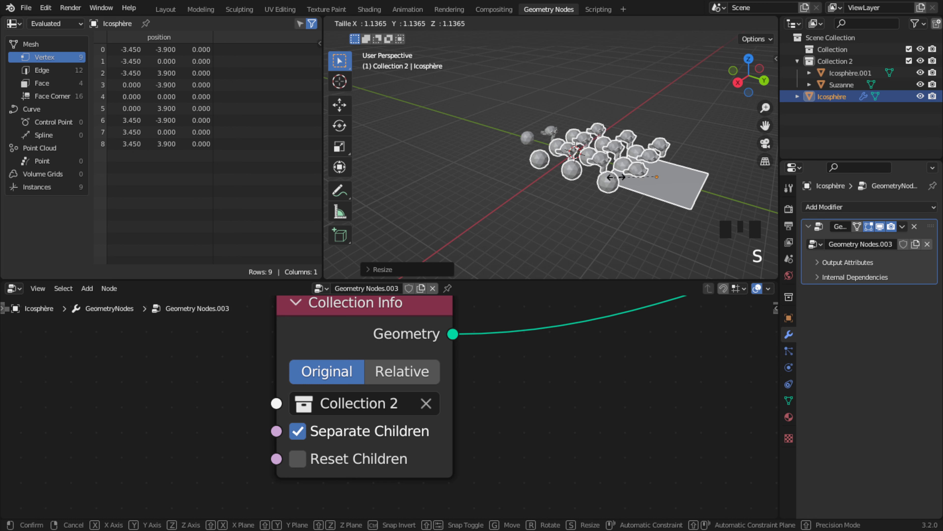
click(593, 232)
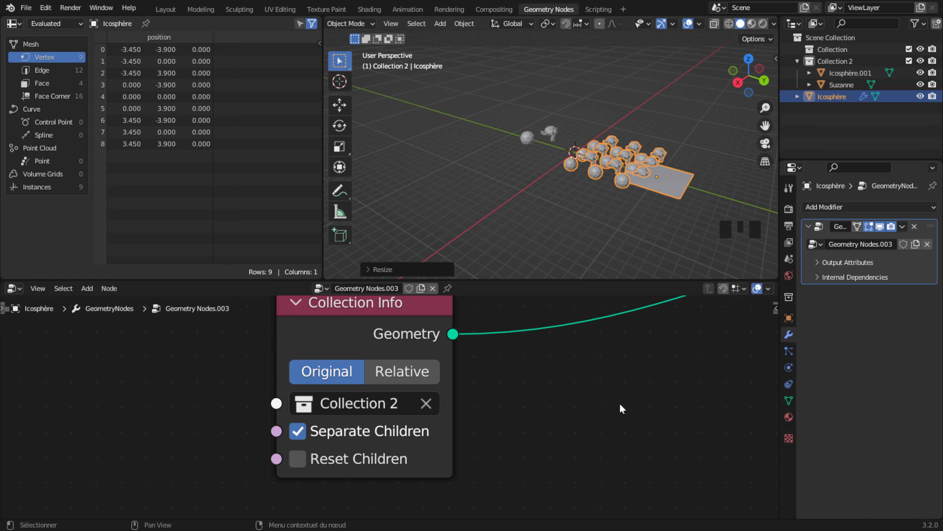
Step: Enable Pick Instance on the instancing node that receives the Collection Info geometry
scroll(610, 415, down, 2)
middle_drag(611, 420, 351, 371)
scroll(372, 435, down, 4)
scroll(365, 425, down, 3)
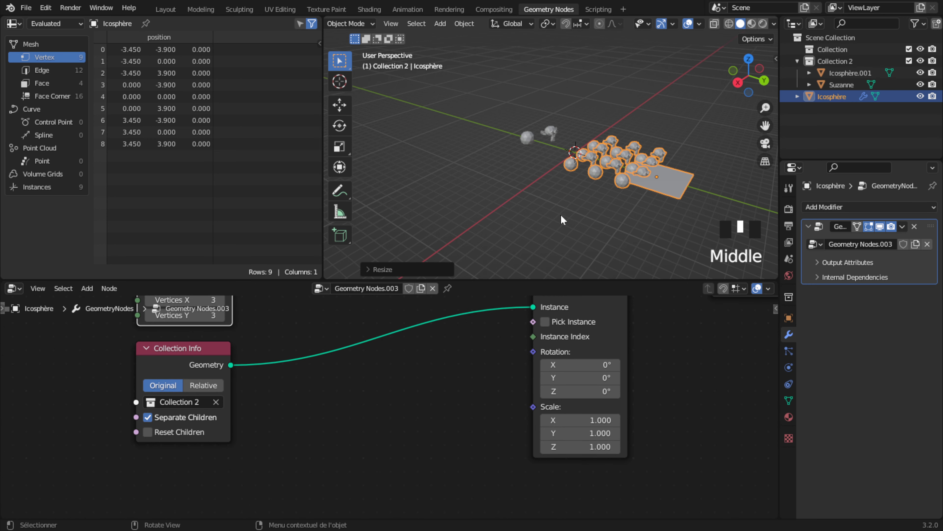
scroll(590, 156, up, 6)
scroll(642, 166, down, 4)
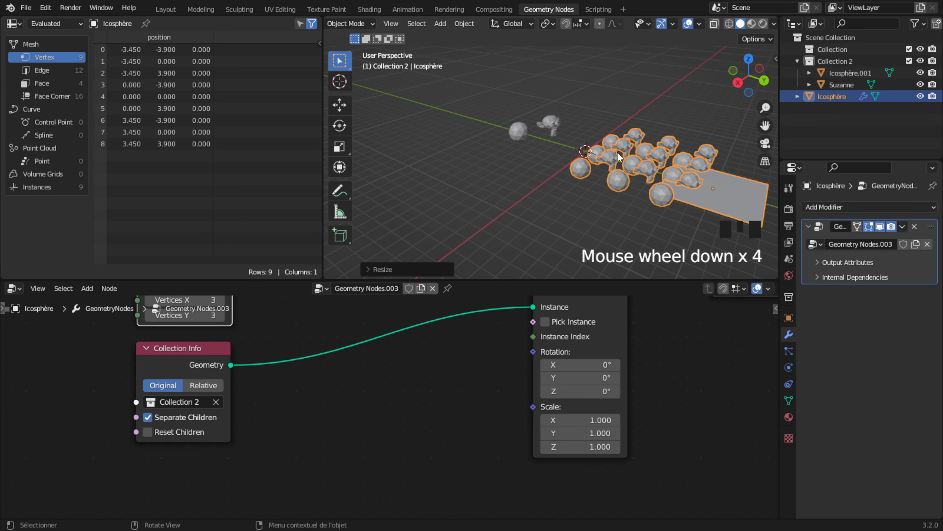
click(545, 321)
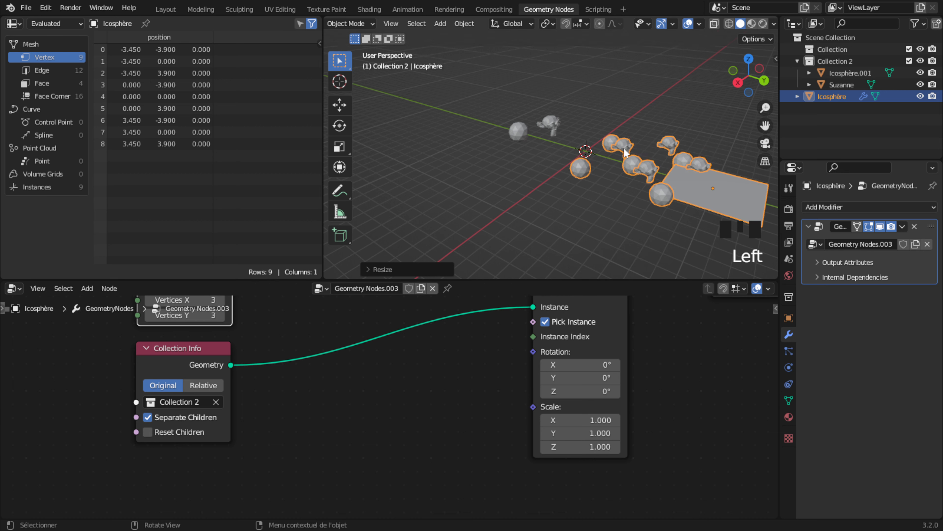
middle_drag(627, 153, 654, 163)
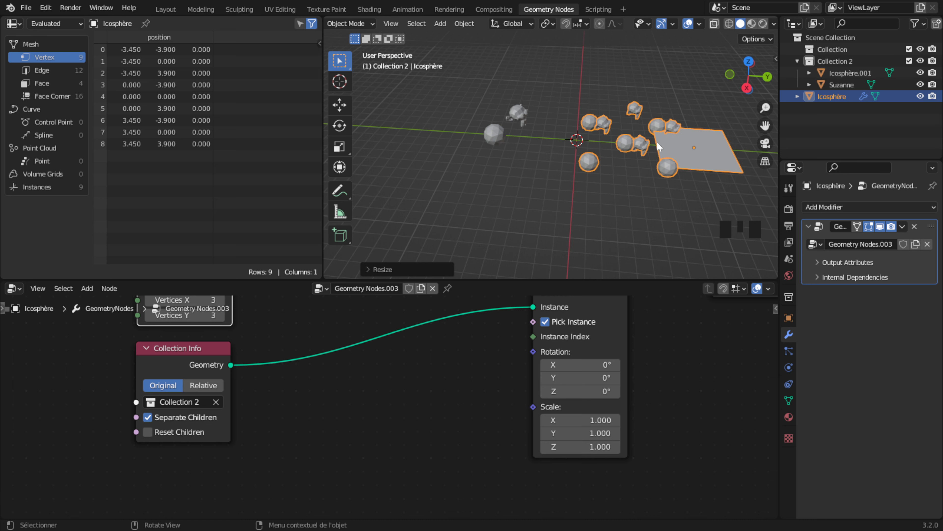
Step: Toggle Separate Children off and on twice on Collection Info to compare how Pick Instance distributes the objects
click(149, 418)
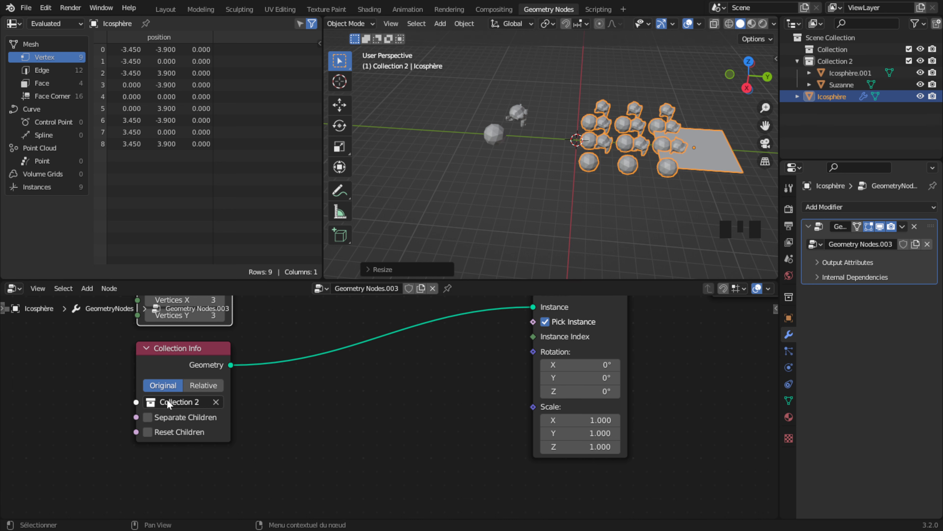
click(148, 418)
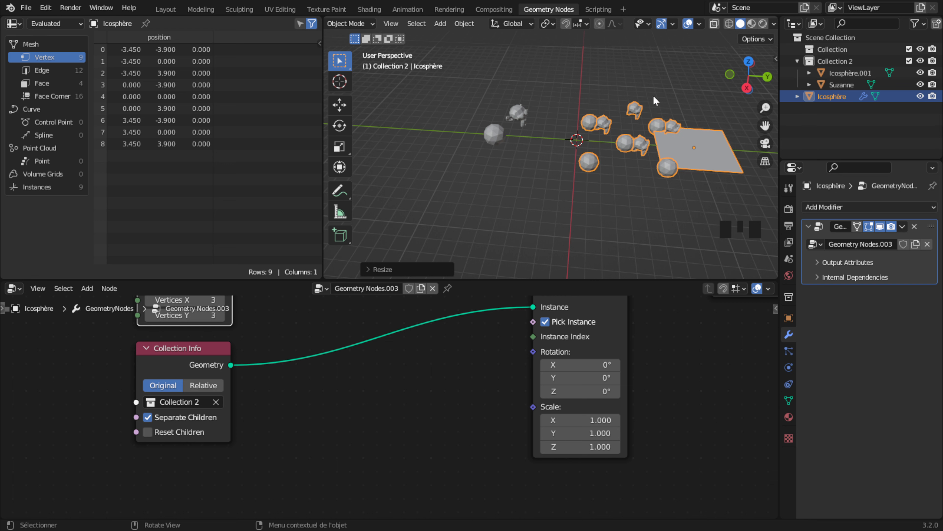
scroll(657, 158, up, 2)
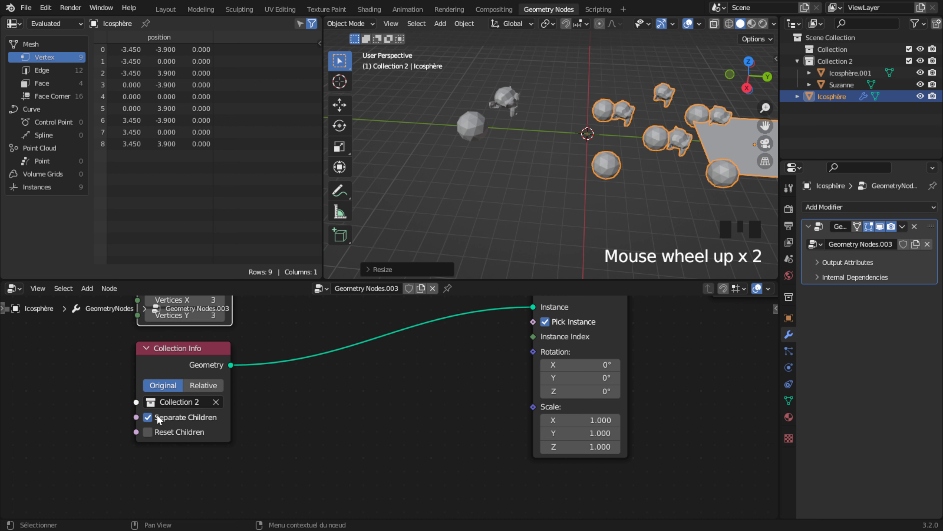
click(149, 415)
click(149, 415)
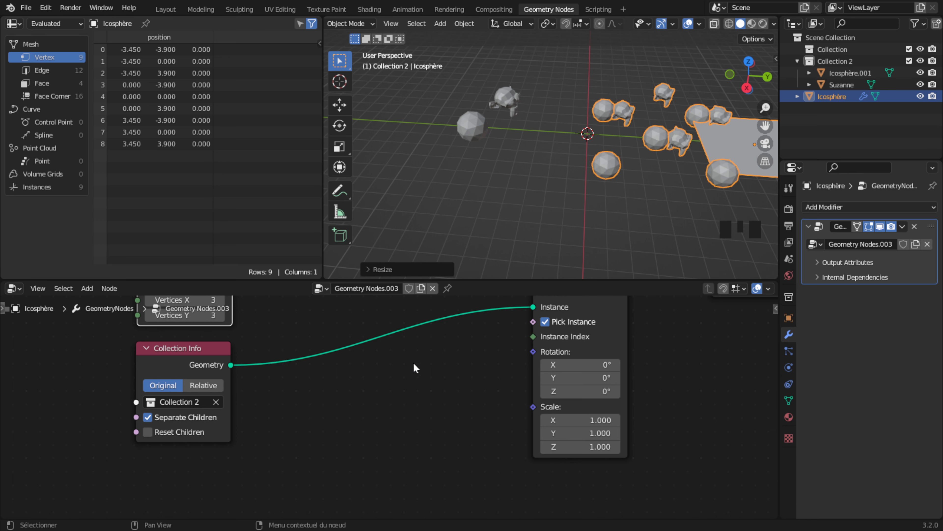
scroll(355, 410, up, 3)
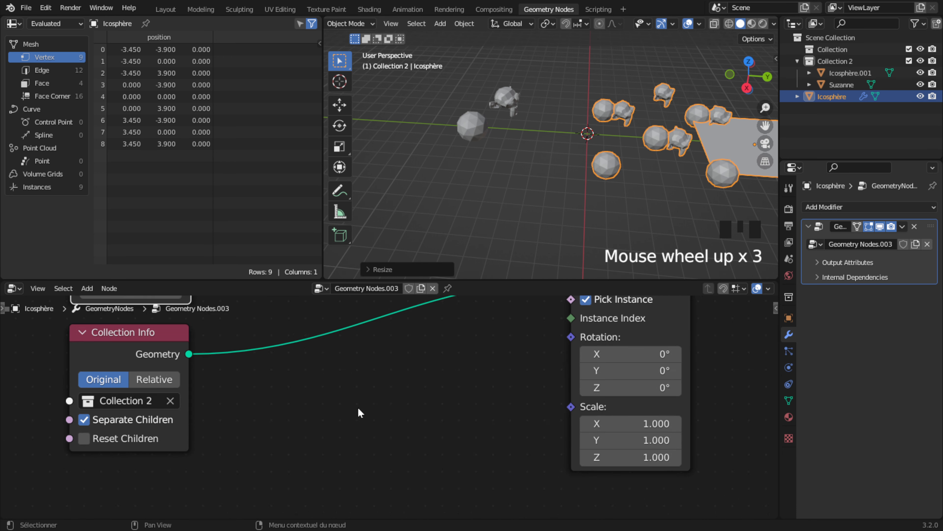
middle_drag(357, 406, 543, 391)
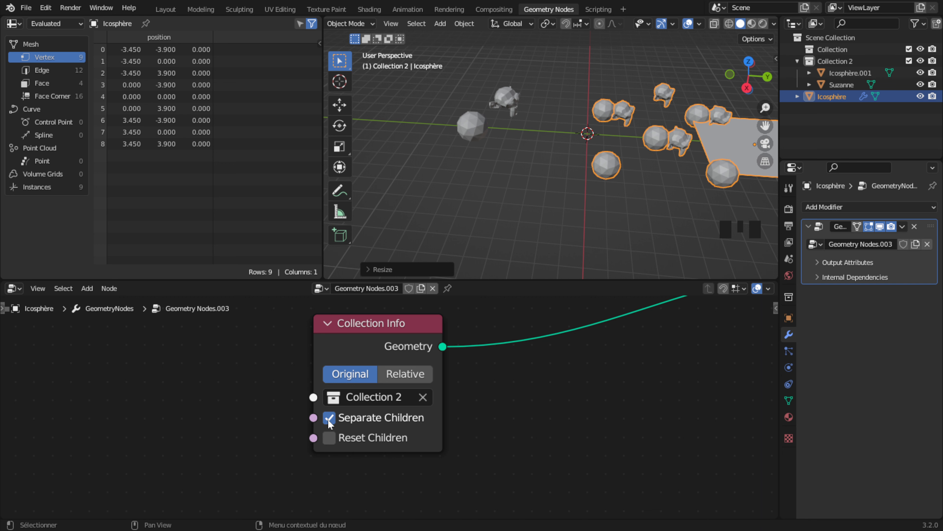
Step: Enlarge the source icosphere in Collection 2 to test how its instances respond
click(469, 136)
key(s)
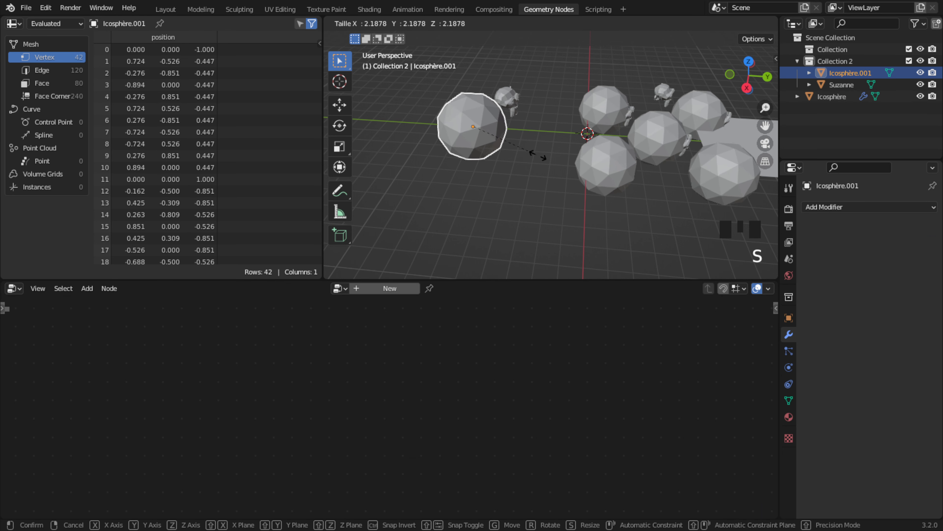
click(499, 162)
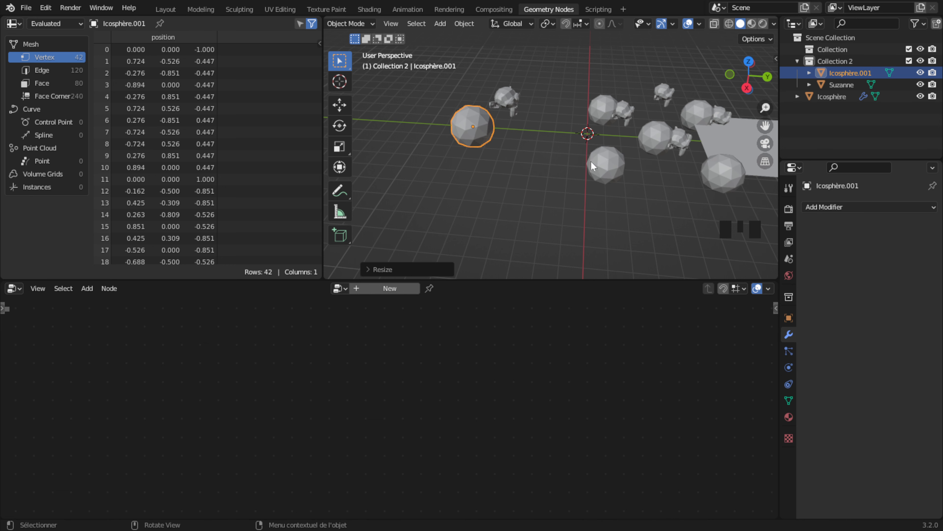
Step: Scale up the source Suzanne mesh in Collection 2
click(507, 100)
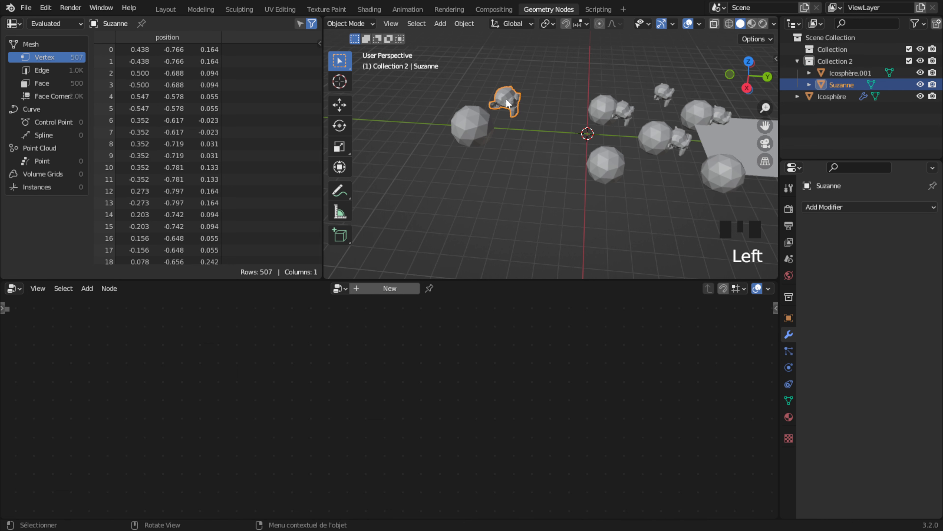
key(s)
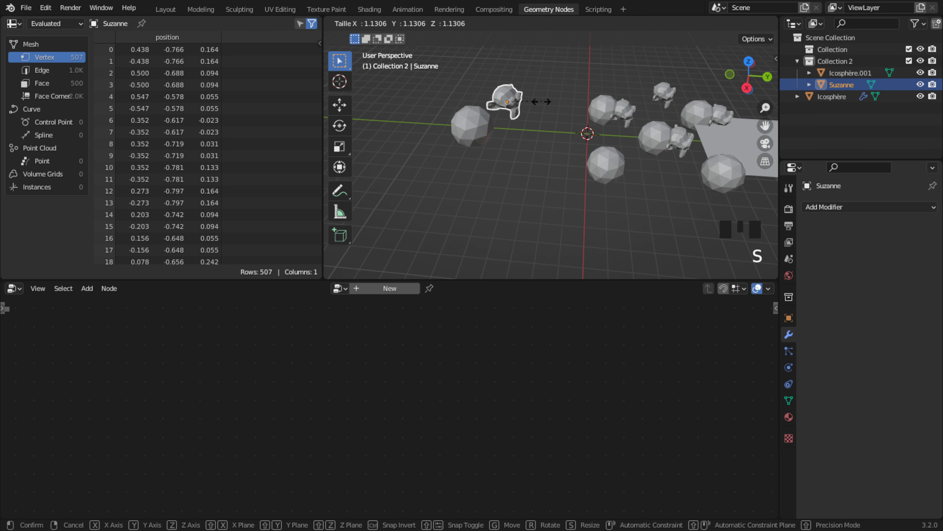
click(579, 170)
Step: Reselect the grid object and enable Reset Children on its Collection Info node
shift+middle_drag(578, 171, 519, 188)
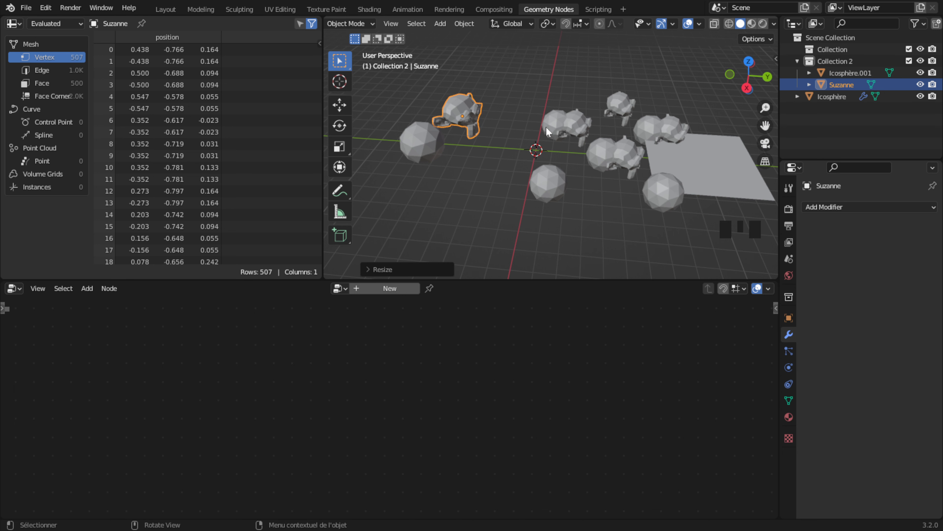
click(571, 150)
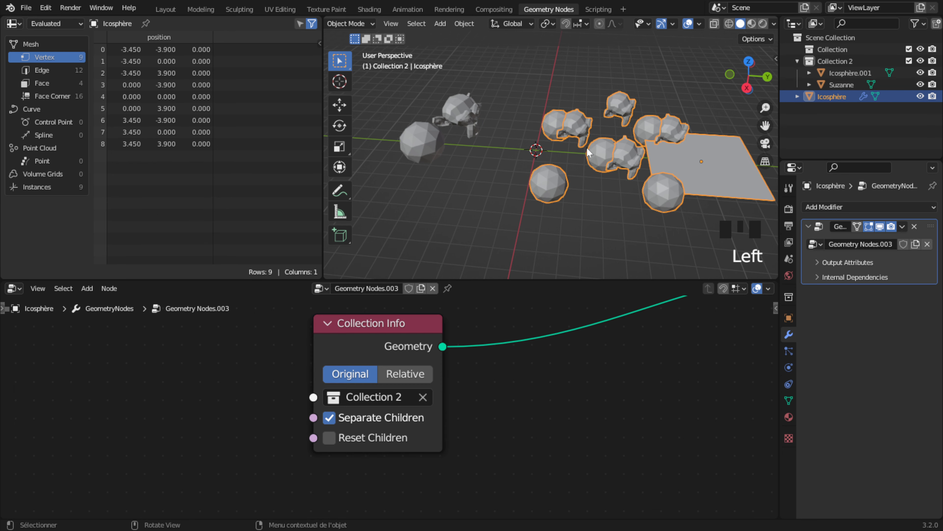
click(328, 438)
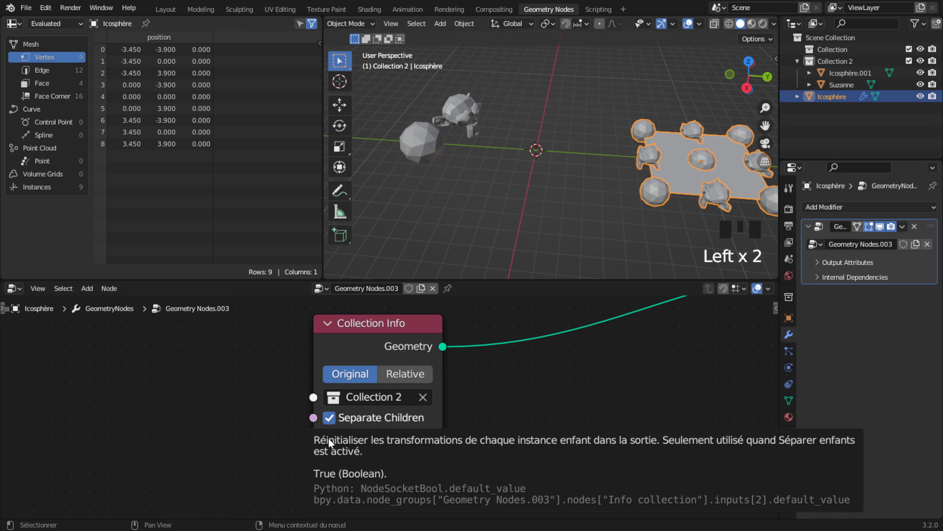
Step: Try rescaling the source Suzanne with Reset Children enabled, and undo that scaling
click(471, 116)
key(s)
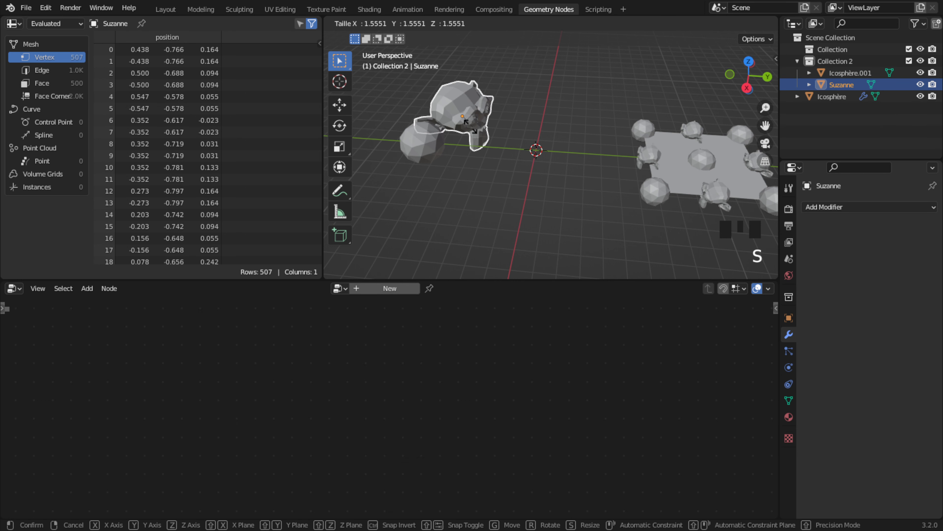
click(460, 123)
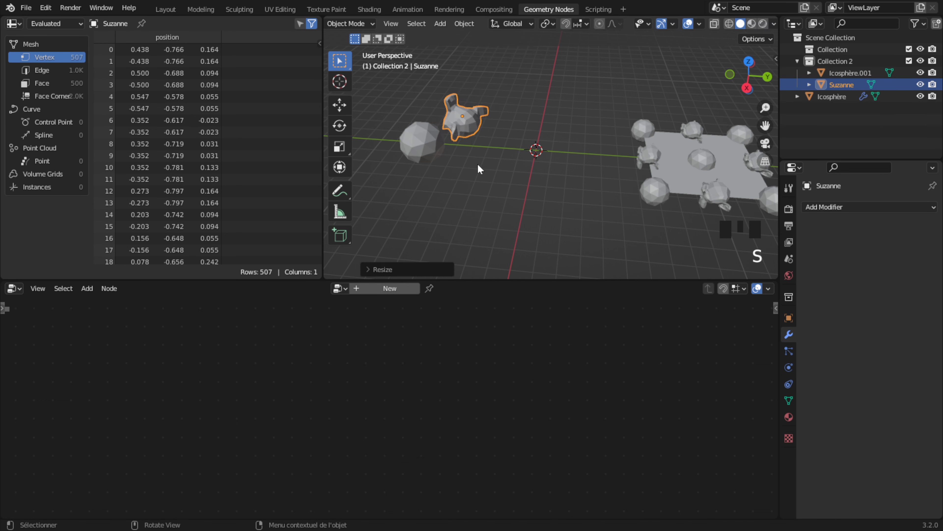
key(ctrl+z)
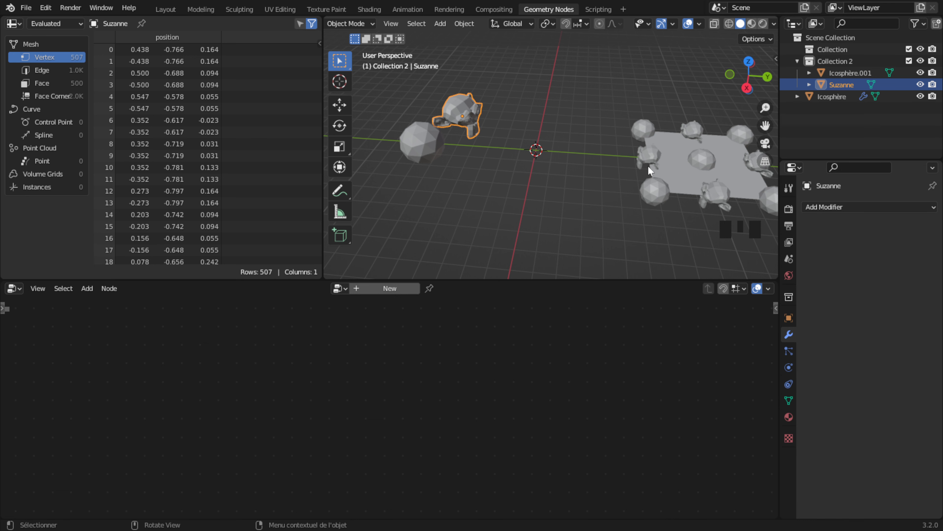
Step: Reselect the grid object and toggle Separate Children on Collection Info to compare layouts, leaving it disabled
click(664, 148)
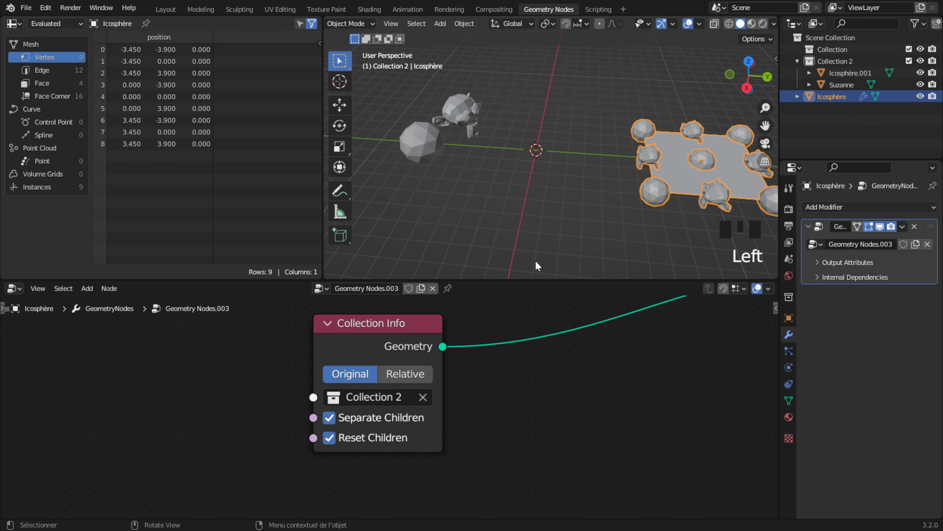
scroll(390, 408, up, 5)
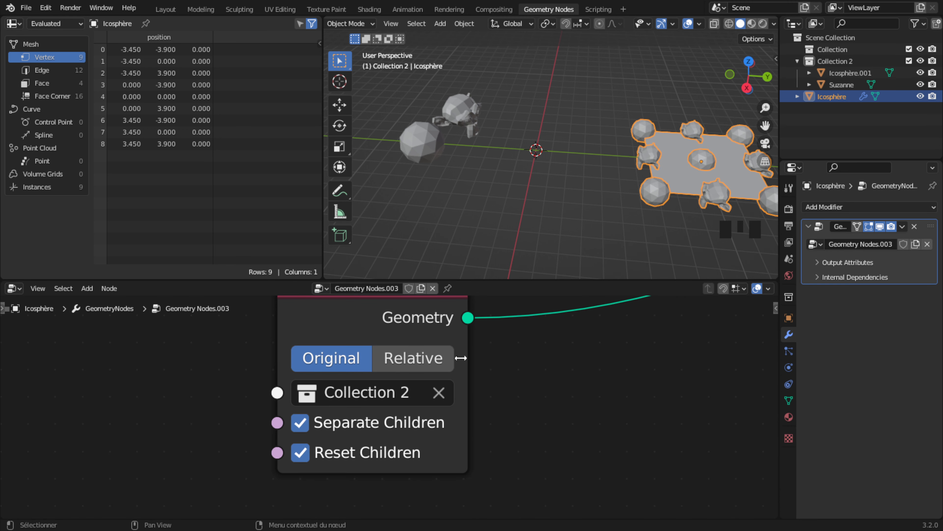
scroll(515, 404, down, 4)
scroll(651, 171, down, 3)
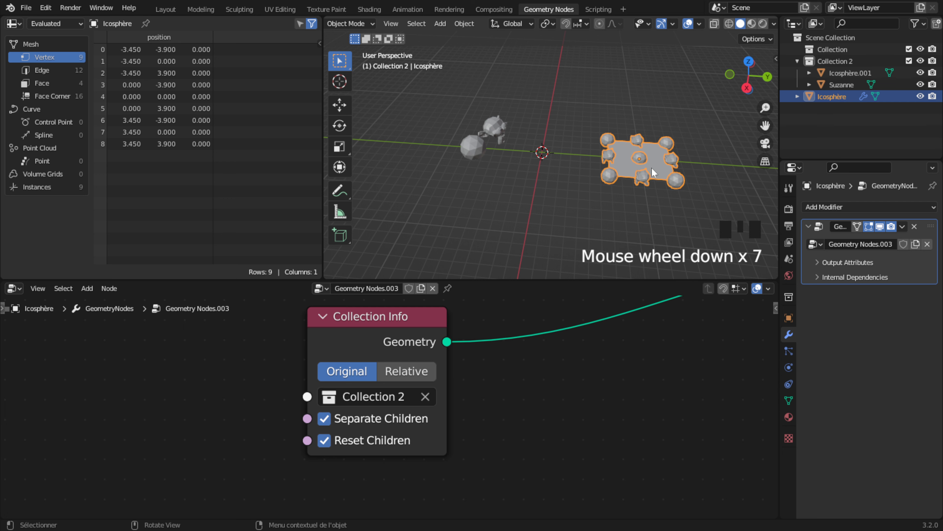
scroll(652, 171, up, 4)
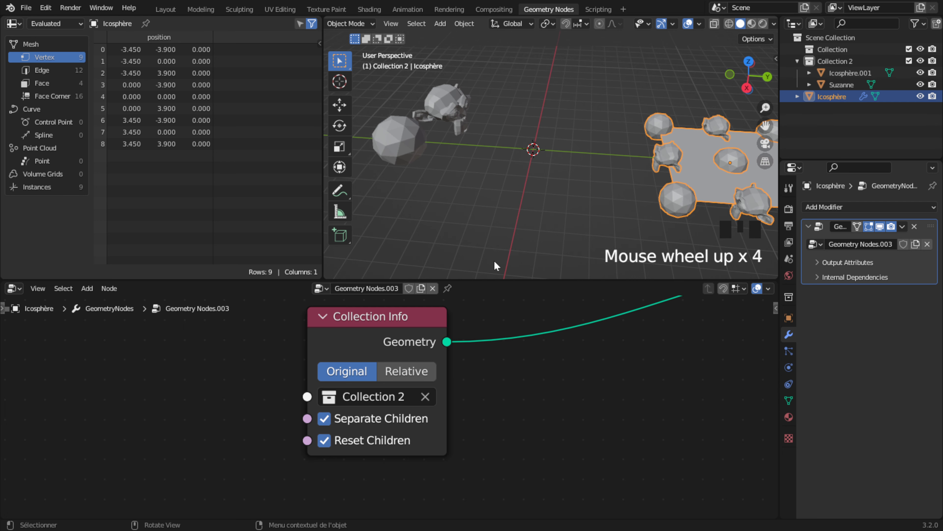
click(328, 420)
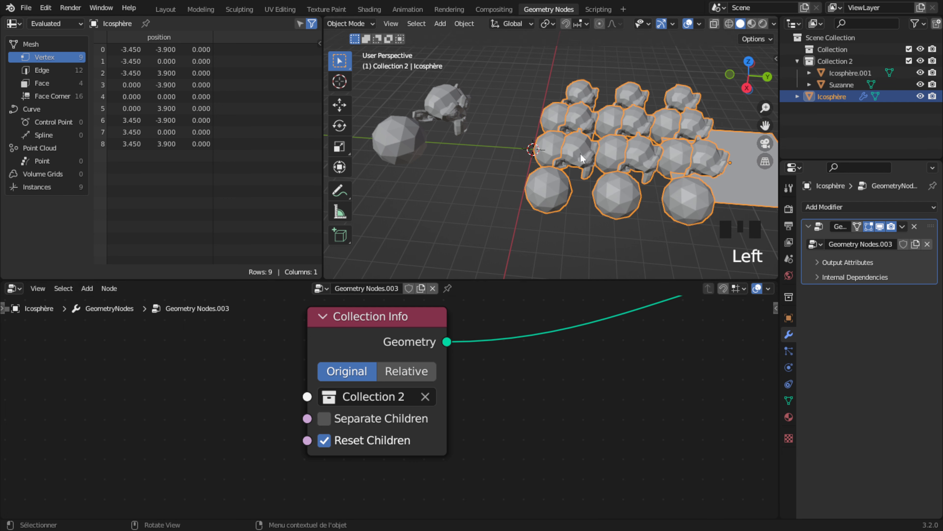
click(324, 418)
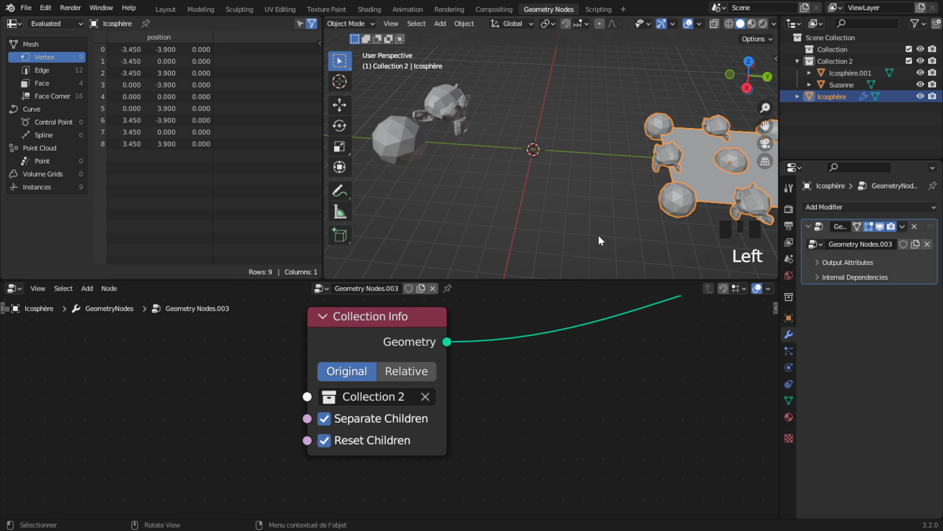
click(324, 418)
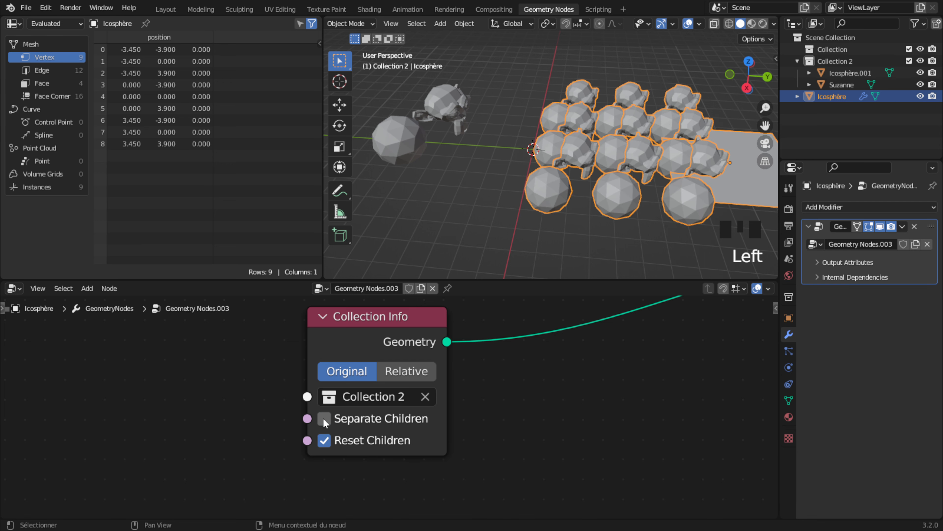
Step: Toggle Reset Children repeatedly while Separate Children is disabled to test its effect, leaving it enabled
click(324, 441)
click(325, 441)
click(324, 442)
click(324, 441)
click(323, 441)
click(323, 441)
click(324, 441)
click(324, 440)
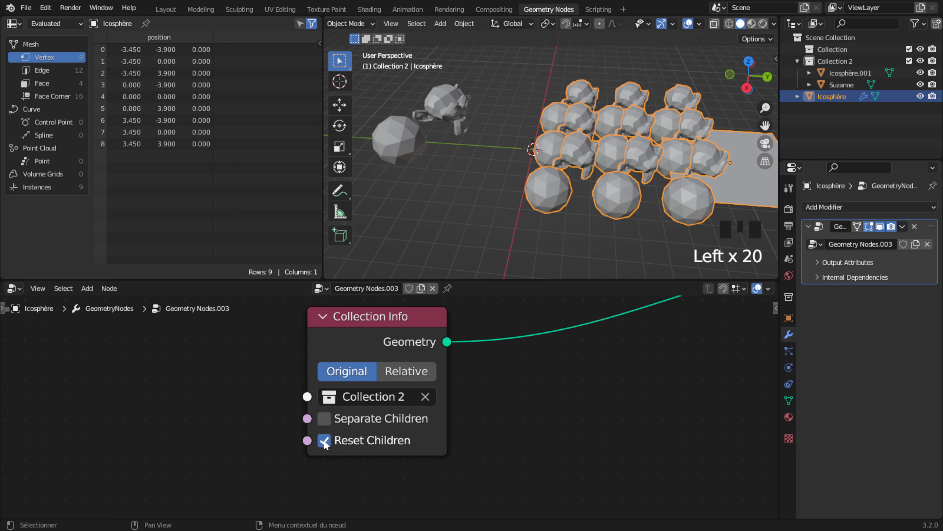
Step: Select the source icosphere and scale it slightly with Separate Children disabled
click(405, 160)
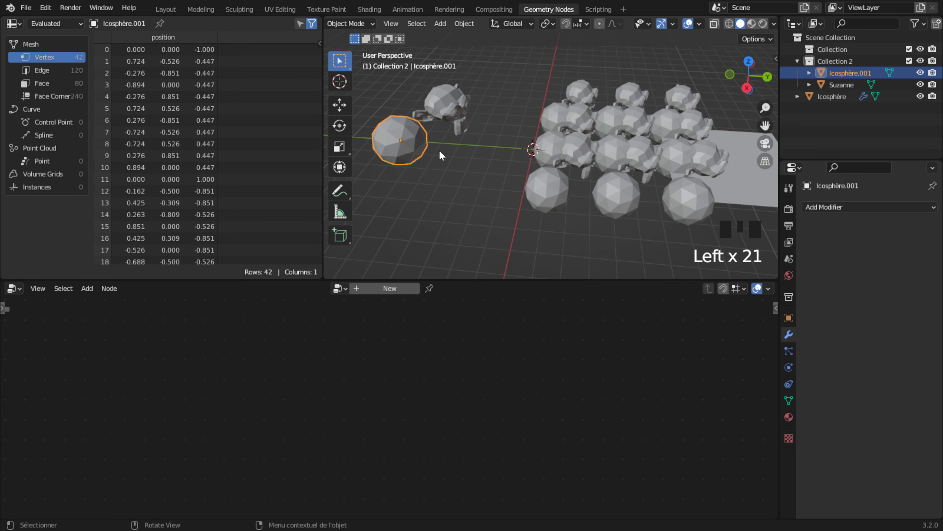
key(s)
click(414, 186)
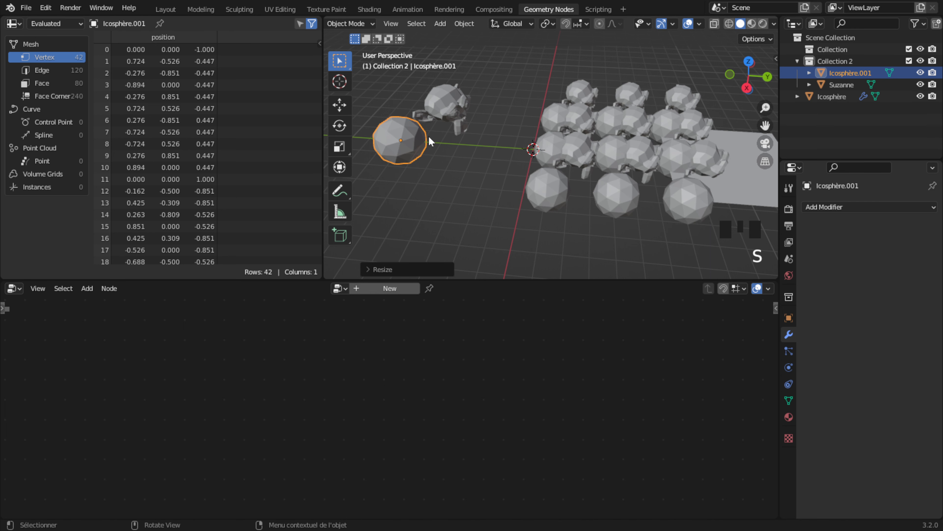
Step: Disable Reset Children on the grid object's Collection Info node and select the source icosphere again
click(569, 135)
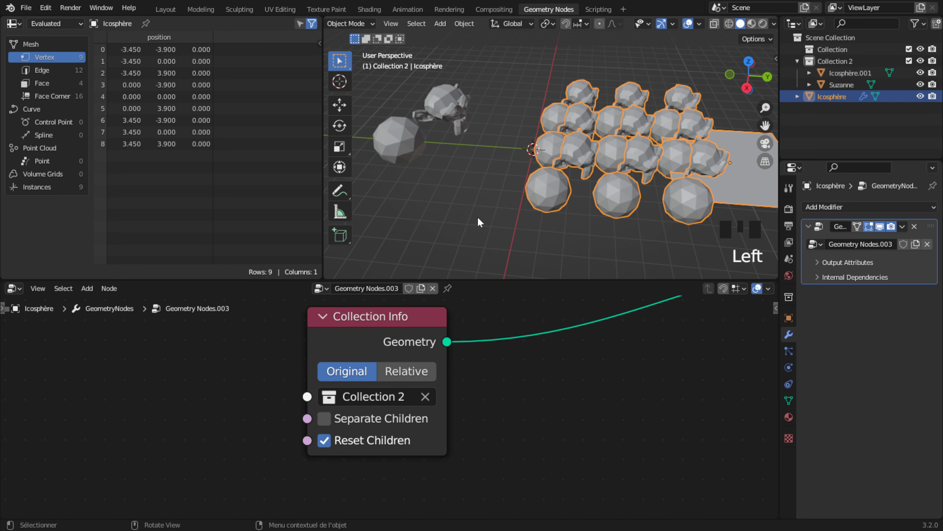
click(324, 440)
click(404, 154)
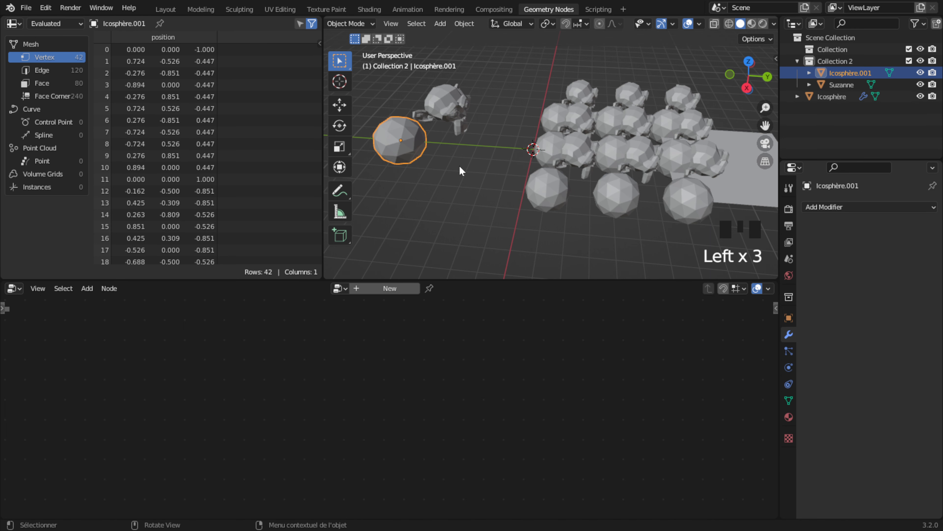
Step: Scale the source icosphere down to about 0.8 of its size and reselect the grid object
key(s)
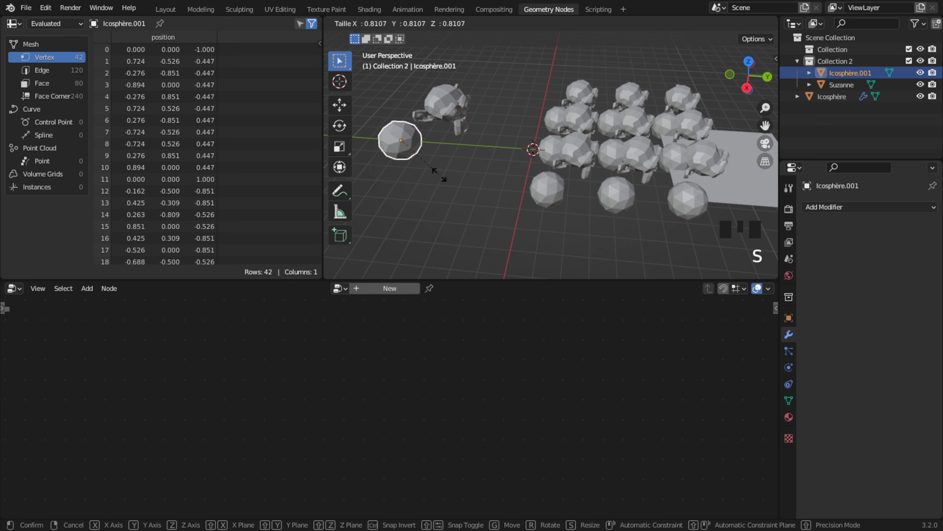
click(445, 181)
click(550, 152)
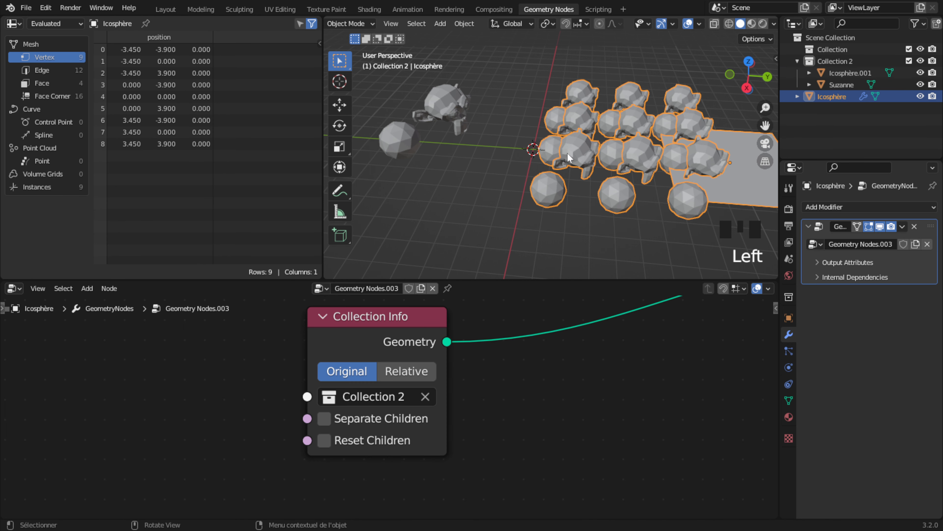
Step: Enable both Separate Children and Reset Children on the grid object's Collection Info node
click(325, 419)
click(324, 440)
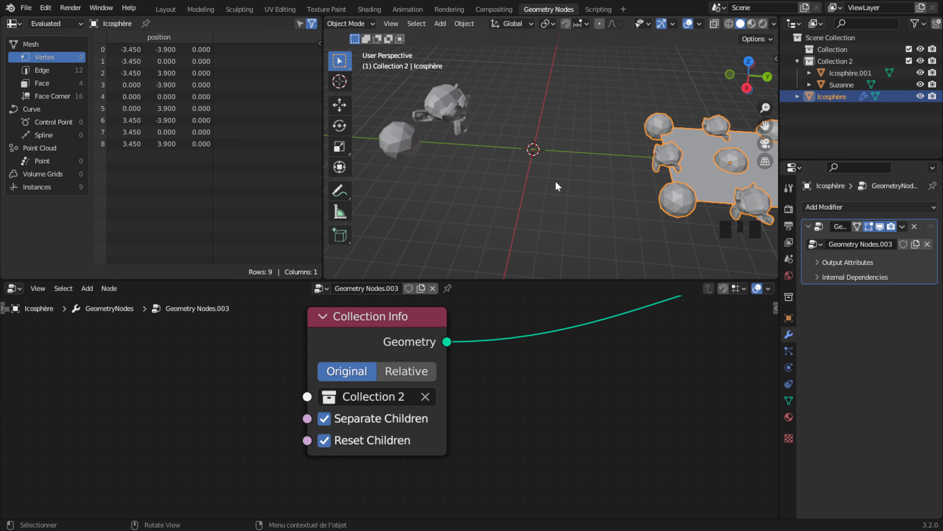
scroll(552, 181, down, 2)
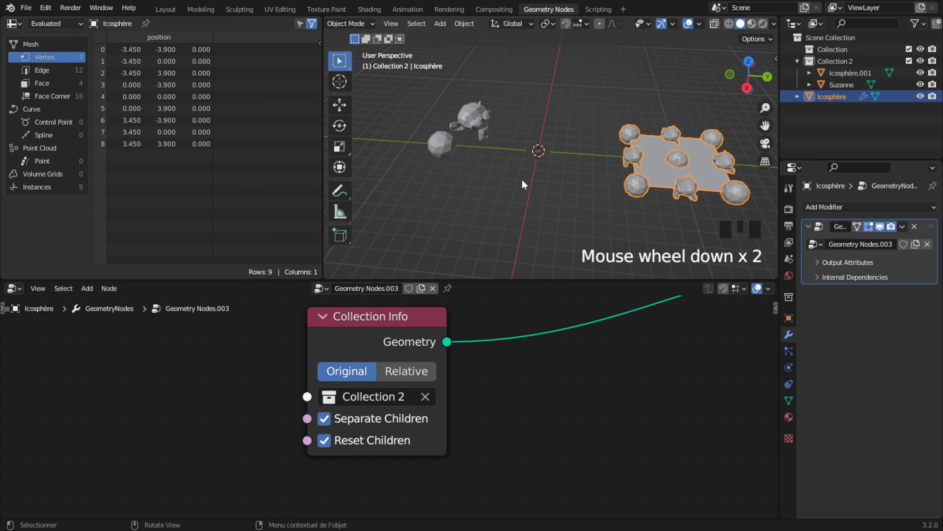
Step: Browse the Input category of nodes that can be added to the grid object's node tree
click(84, 294)
click(85, 289)
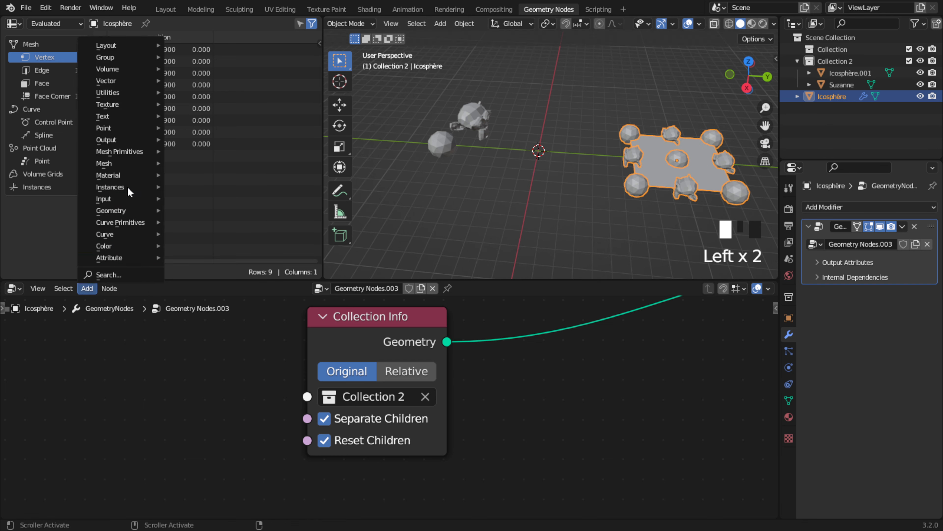
mouse_move(107, 204)
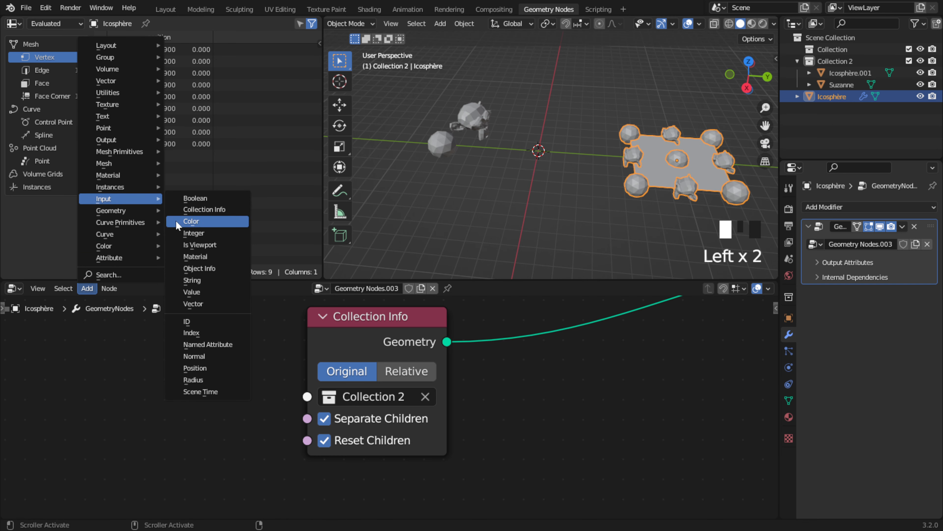